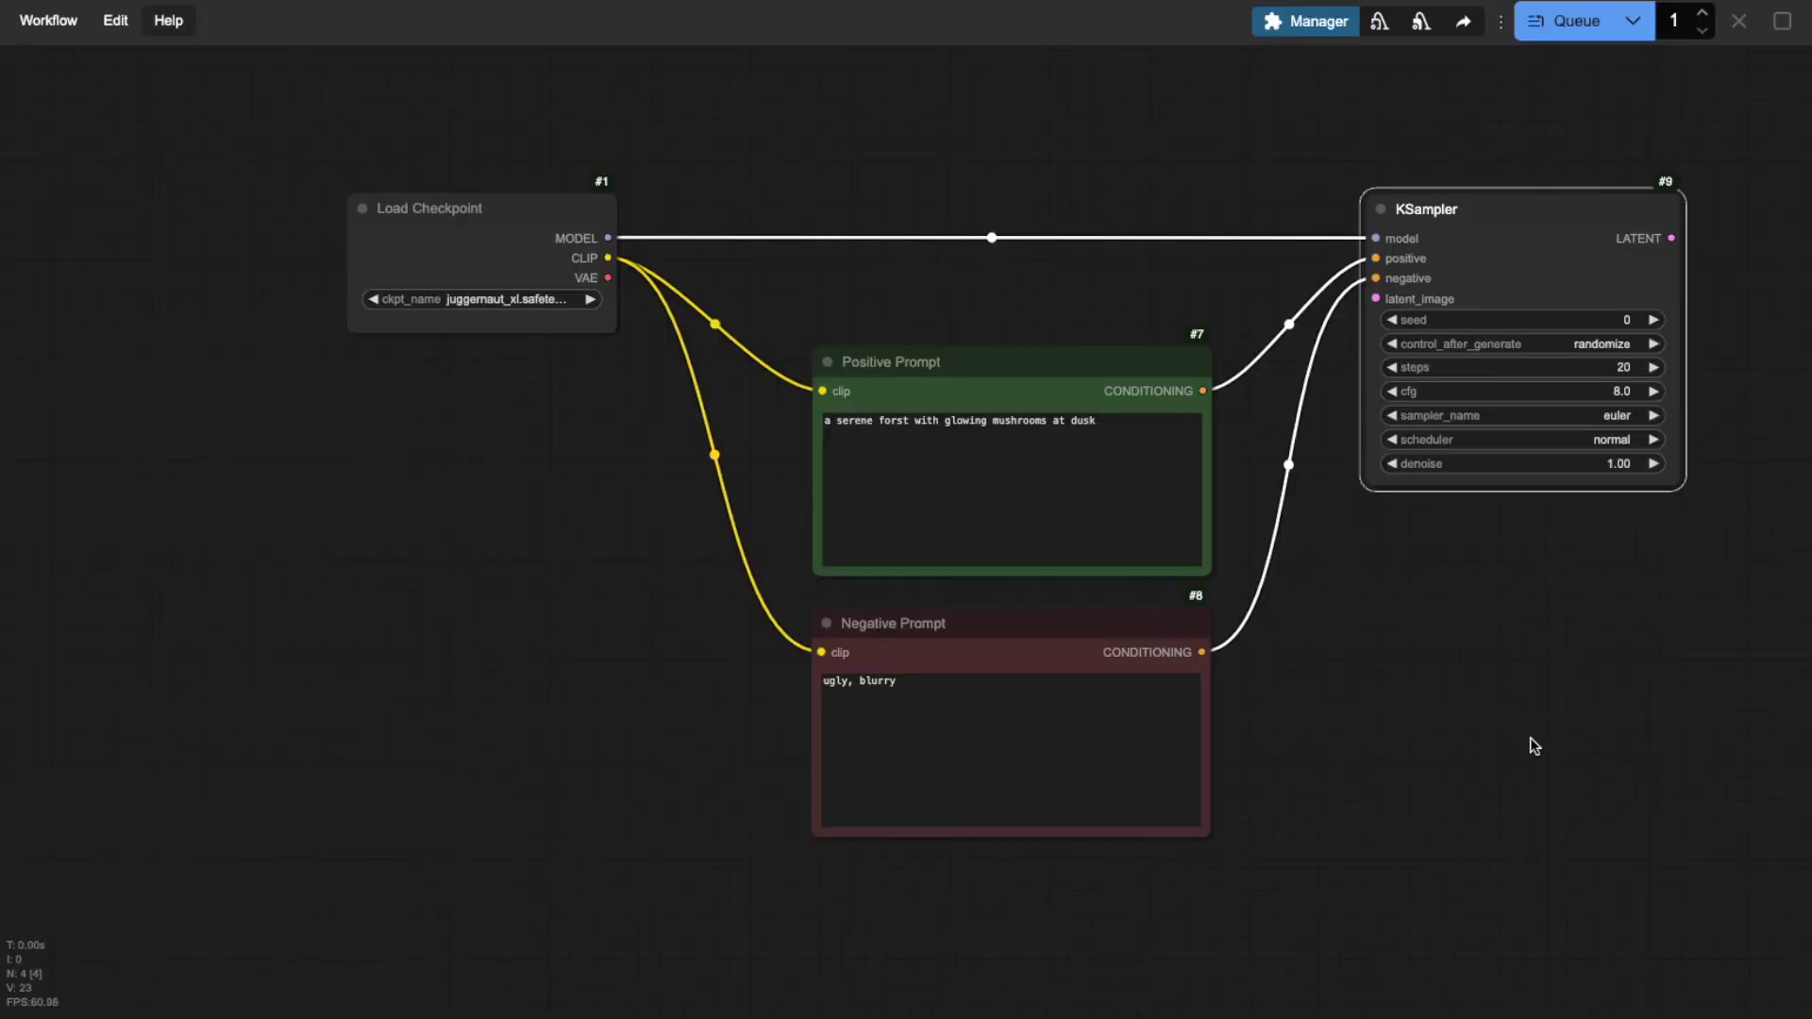
Connect a new Empty Latent Image to the KSampler's latent_image input and arrange the nodes
left_click_drag(1530, 738, 1342, 719)
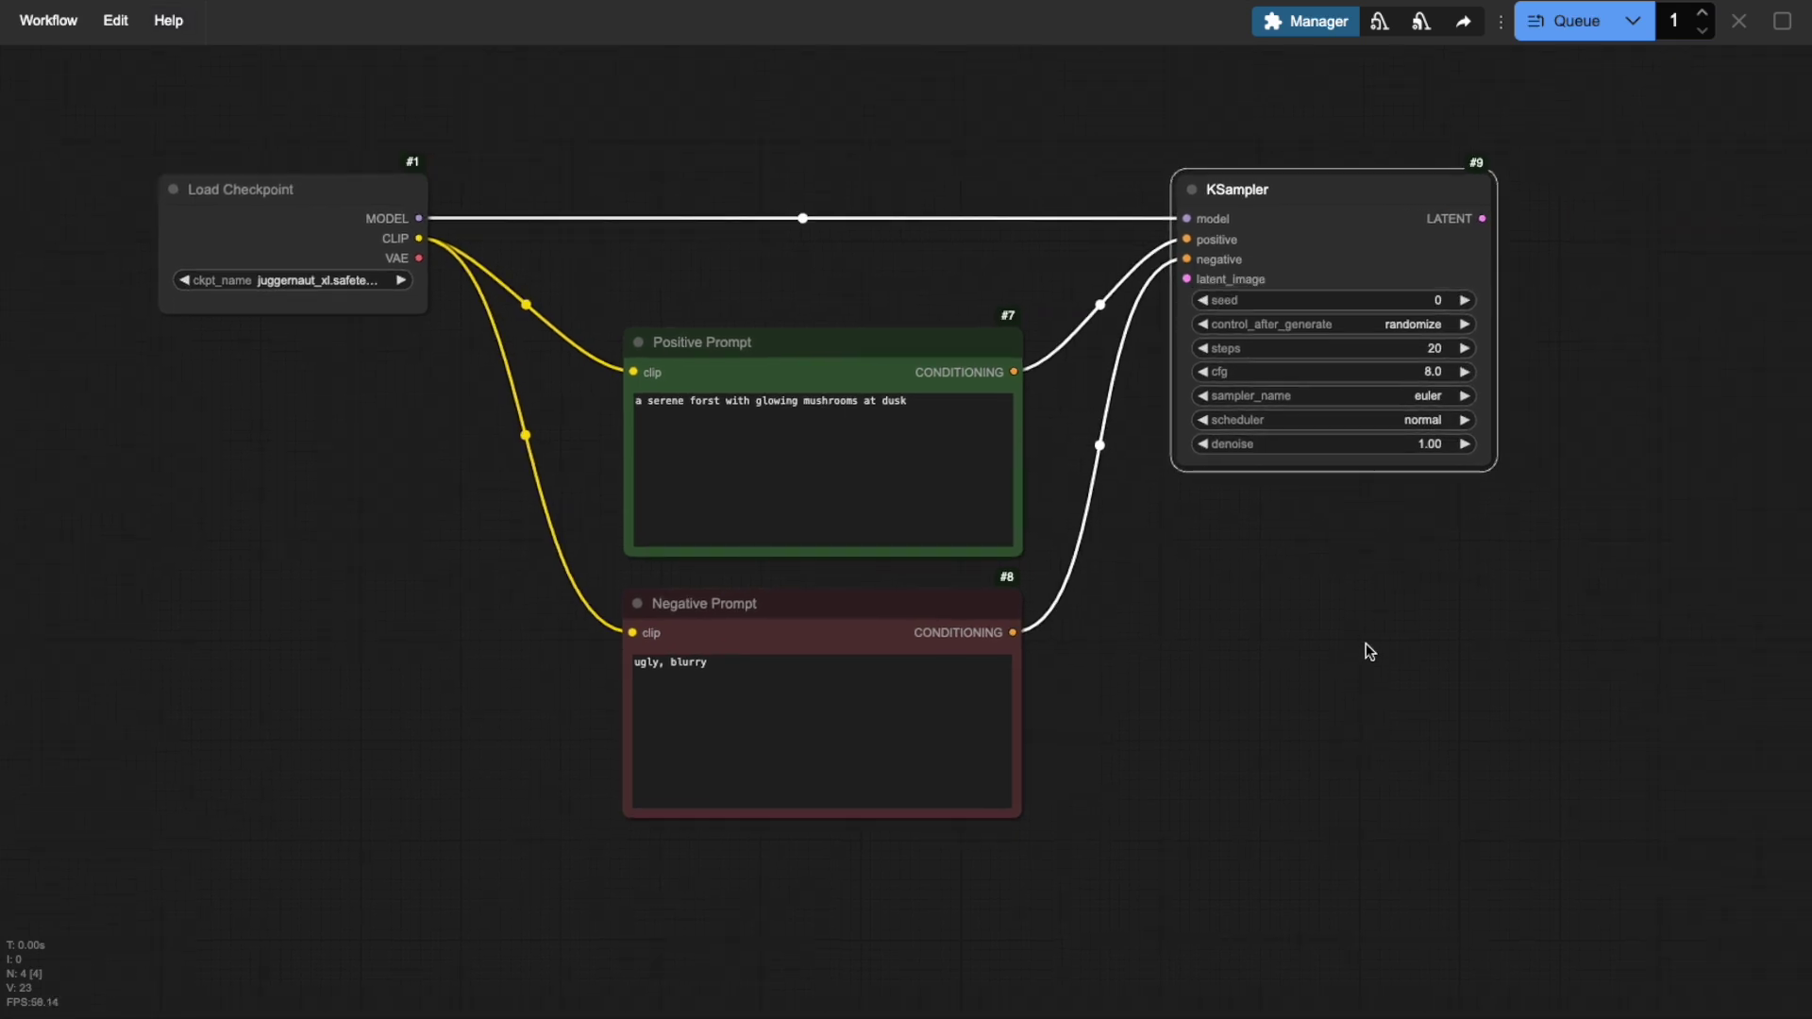
left_click_drag(1186, 279, 1370, 726)
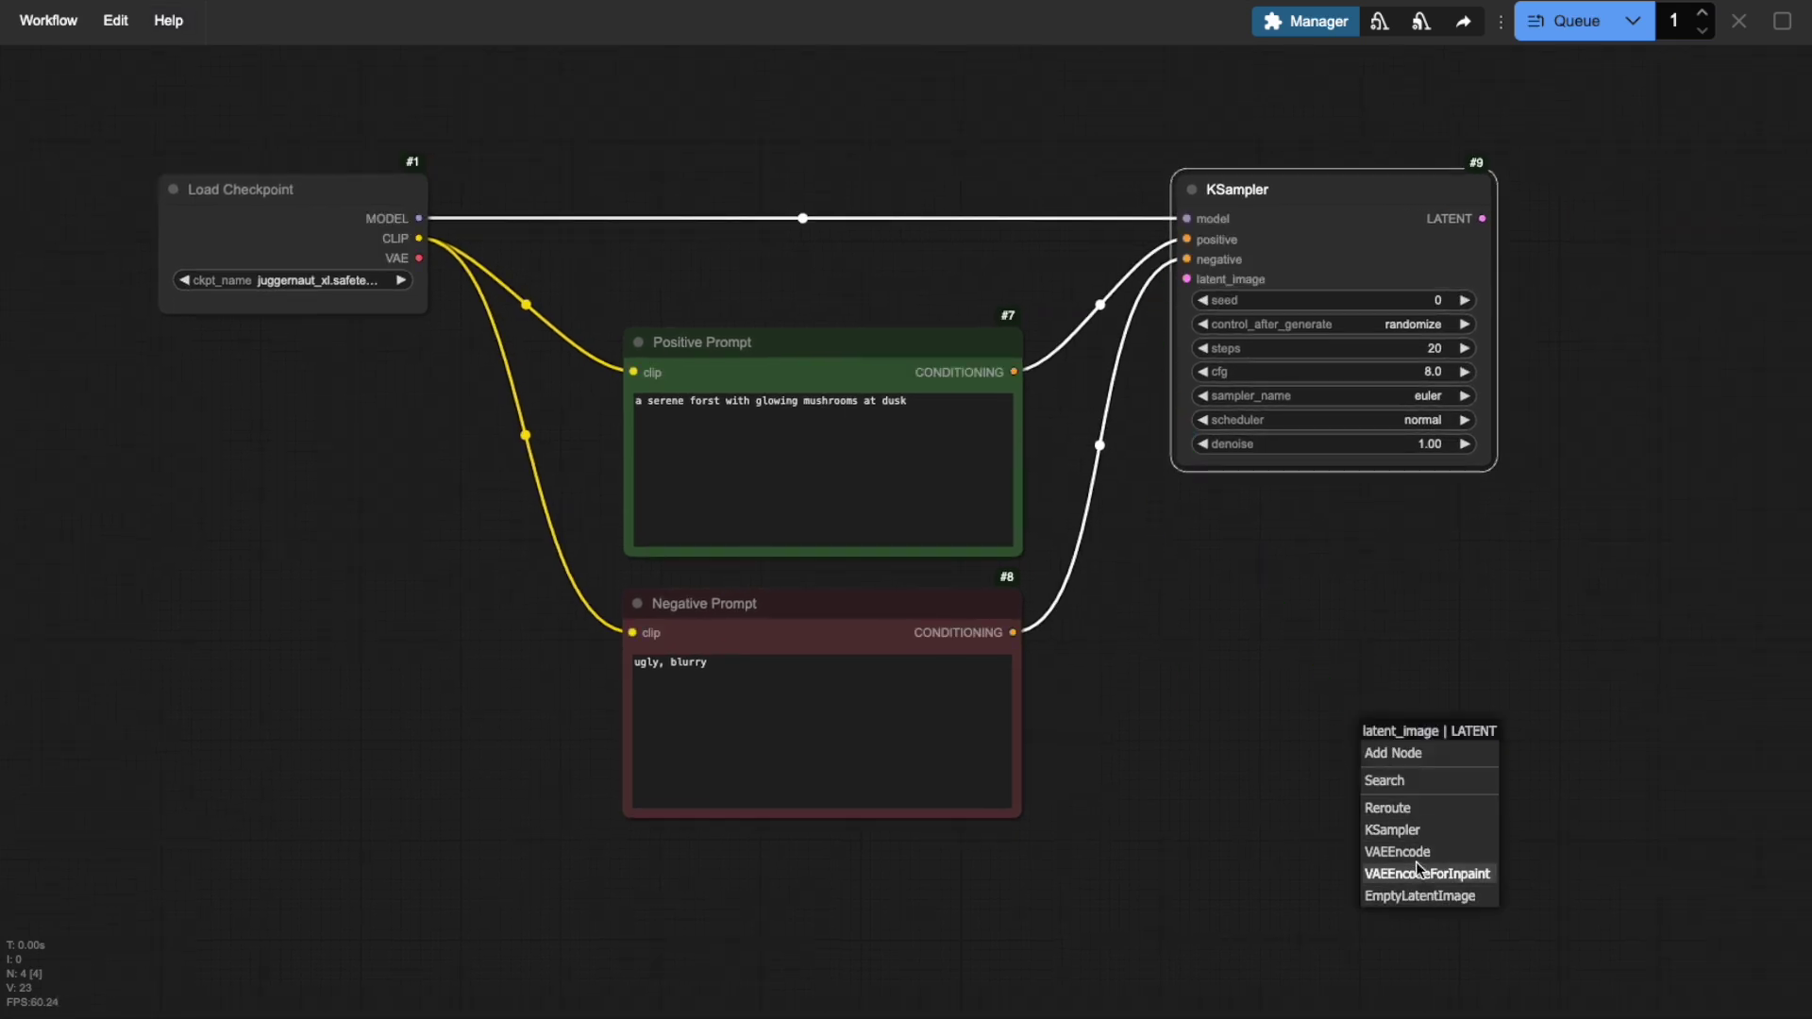
left_click(1421, 897)
left_click_drag(1288, 190, 1594, 187)
left_click_drag(1508, 741, 766, 878)
left_click_drag(377, 660, 362, 569)
Set the Empty Latent Image width to 1024
left_click(849, 838)
type("1024")
key("Return")
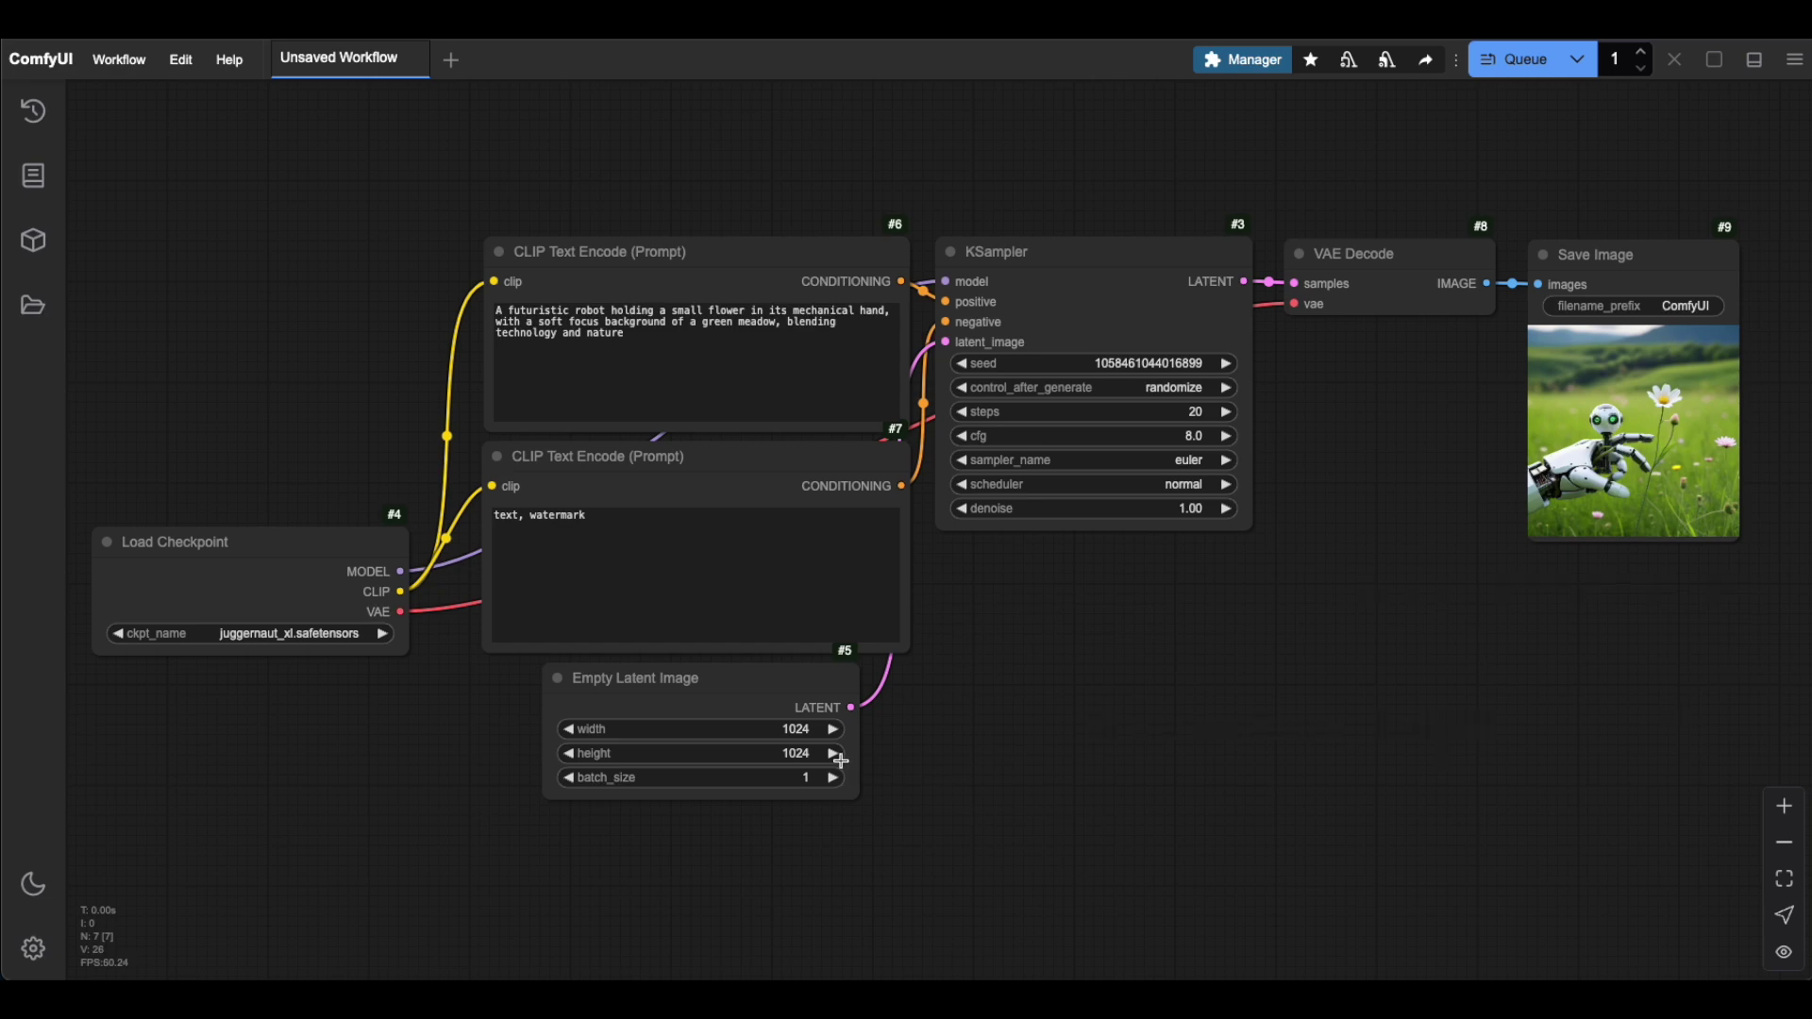
Add a second VAE Decode fed by the empty latent and the checkpoint's VAE
left_click_drag(851, 707, 1021, 759)
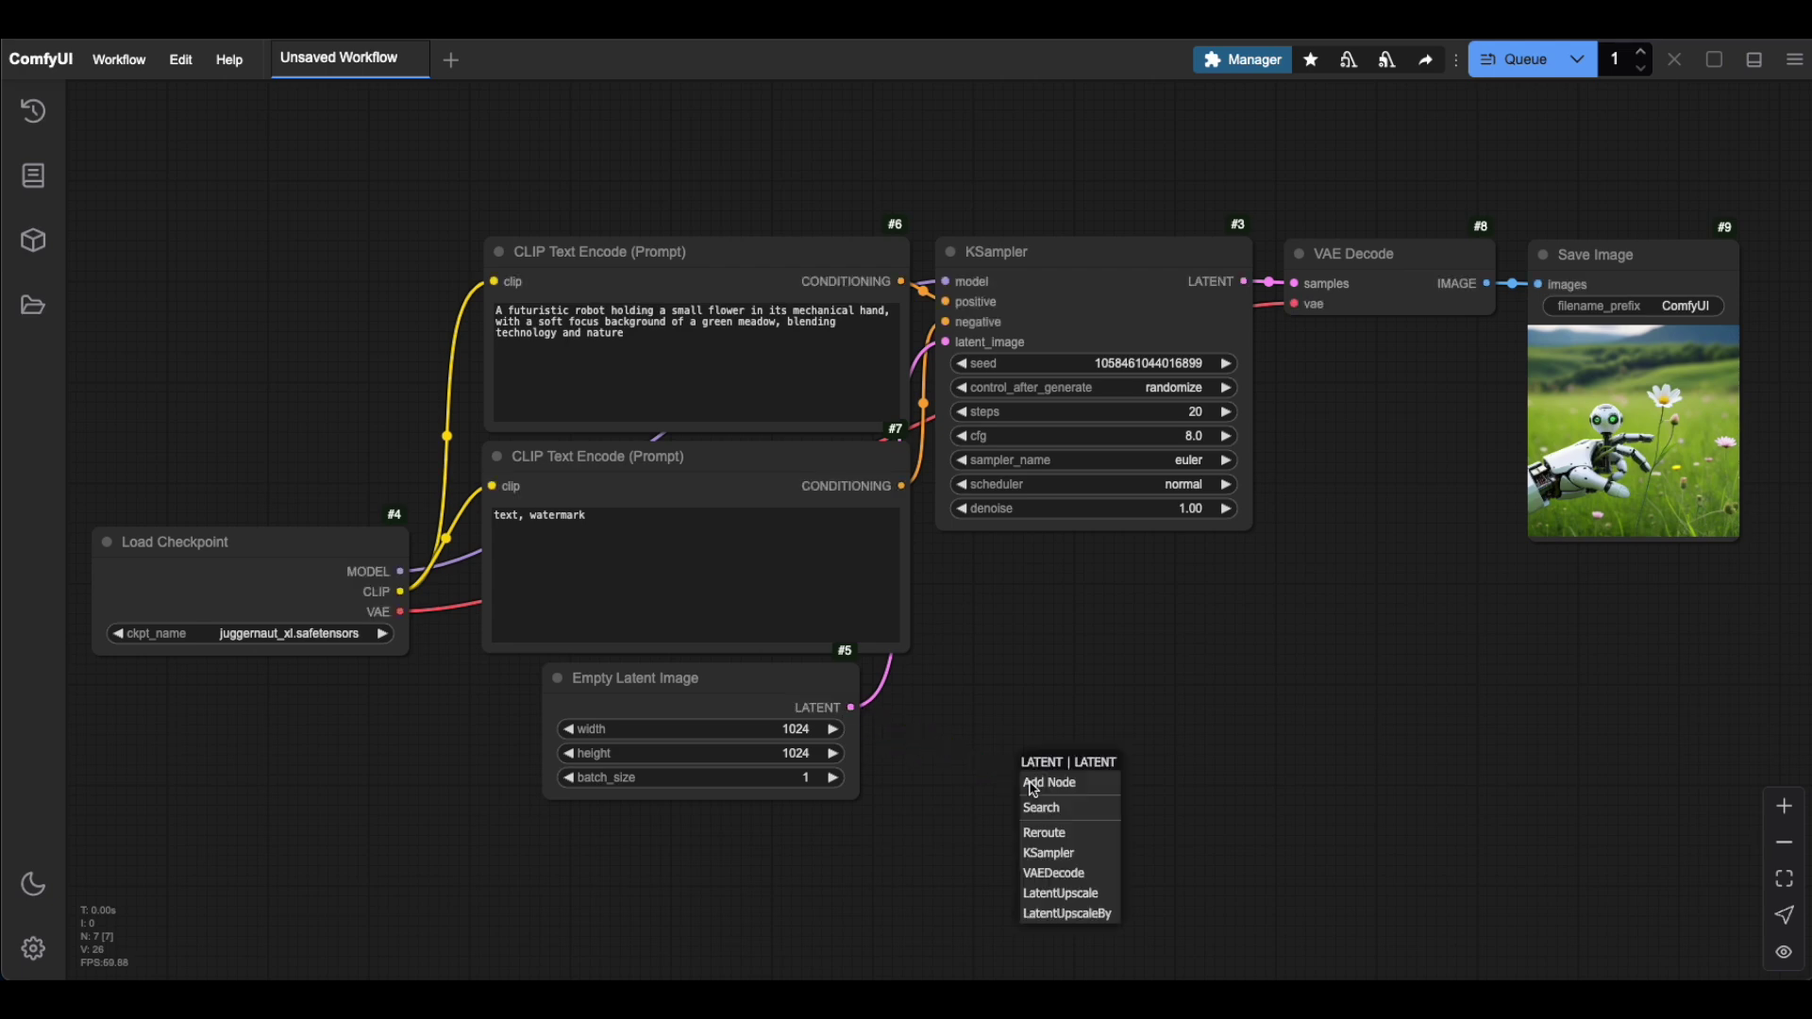
left_click(1072, 875)
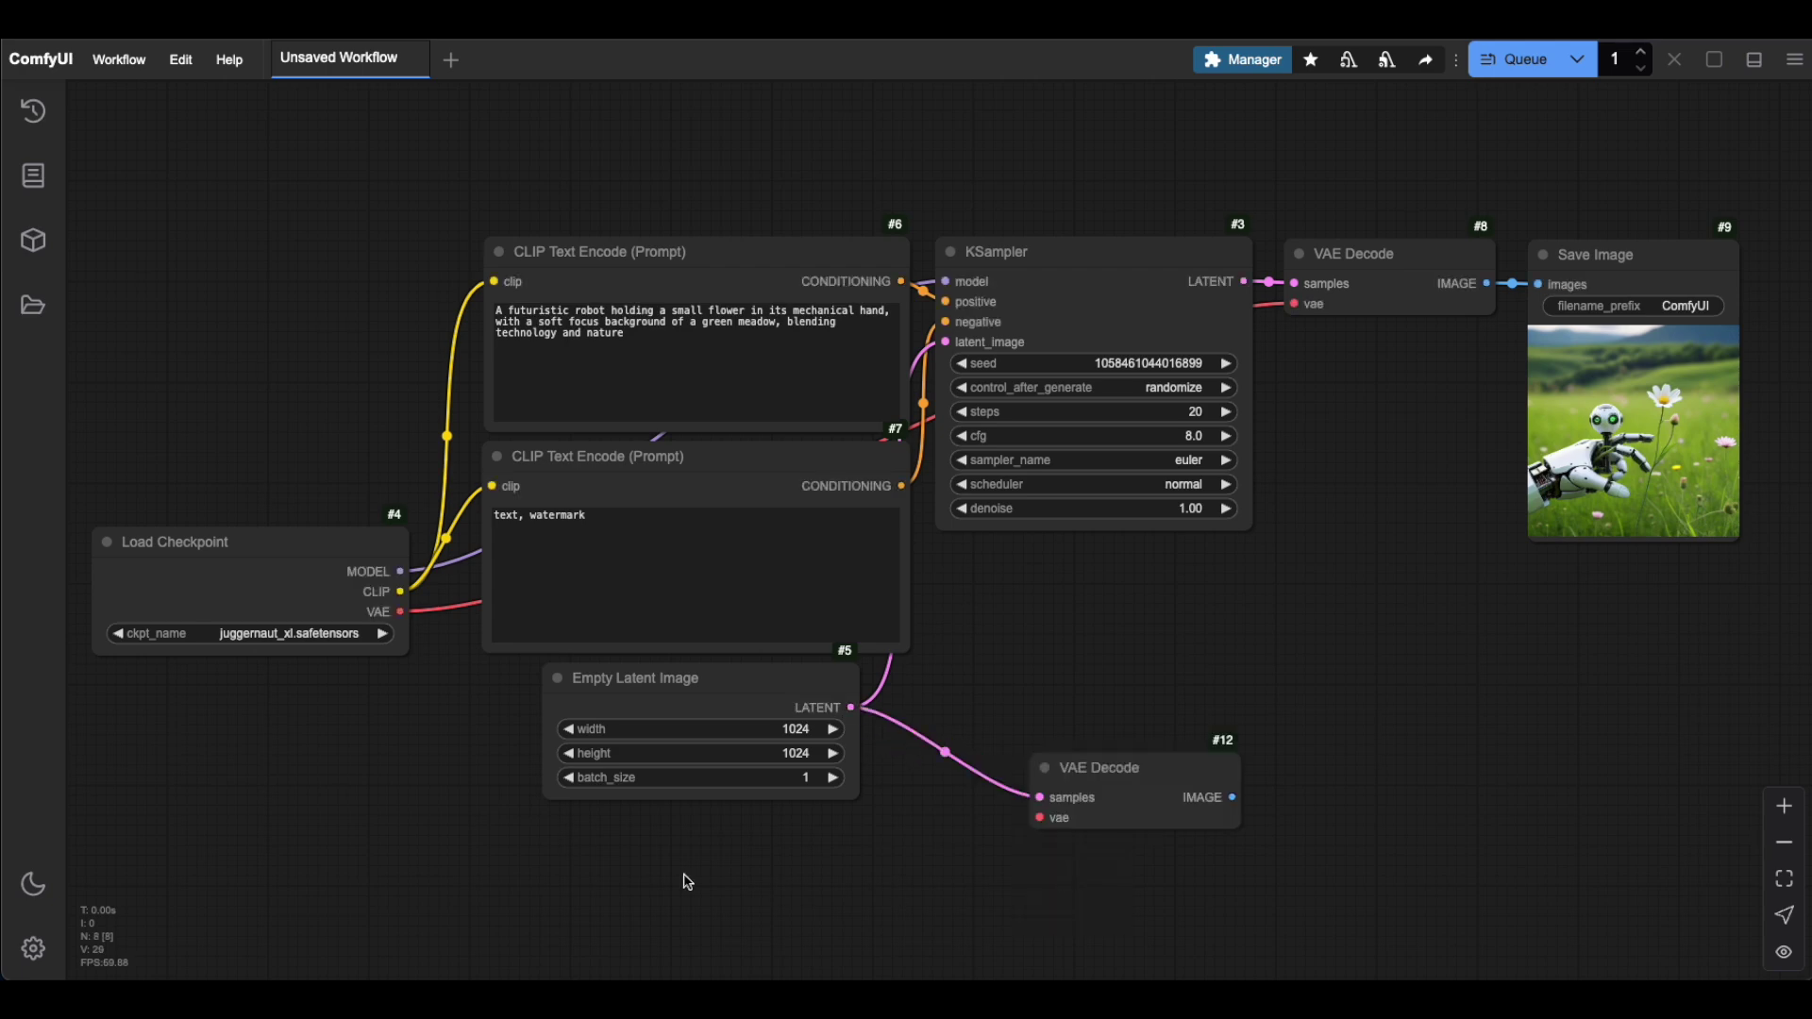
left_click_drag(400, 611, 1039, 818)
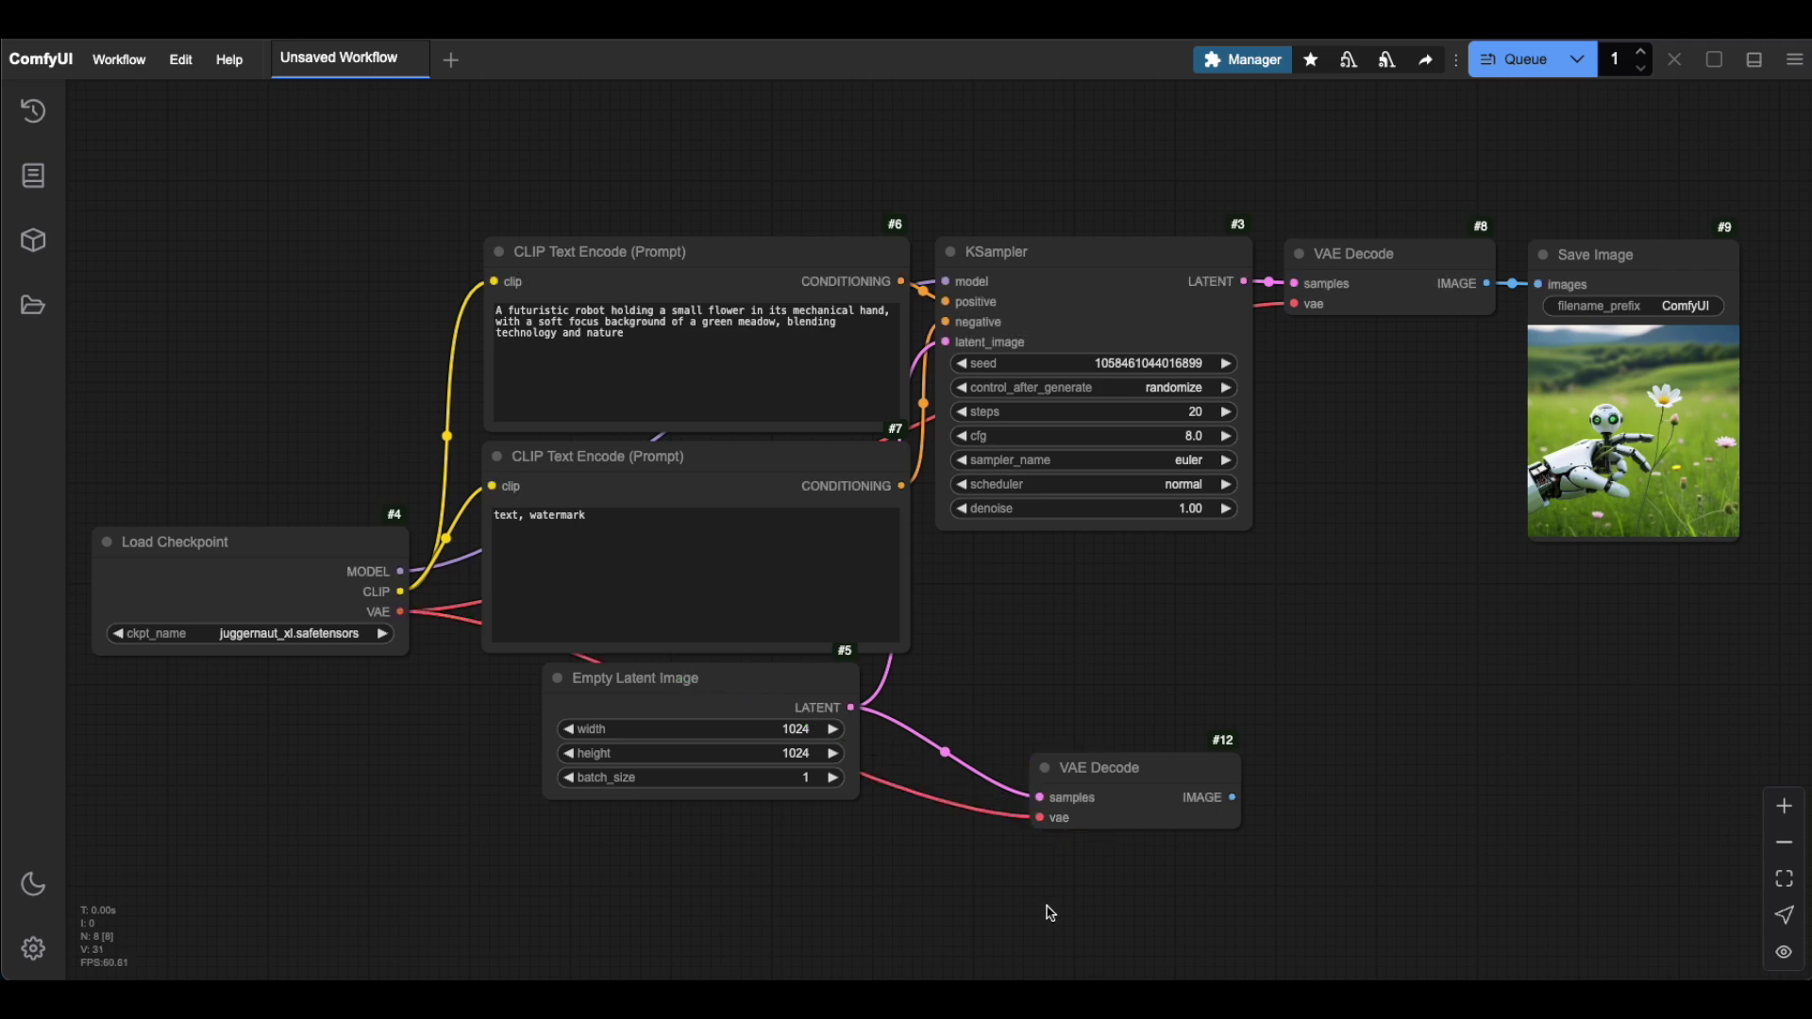
Send the new decoder's IMAGE output to a Preview Image and queue a generation
left_click_drag(1231, 798, 1321, 802)
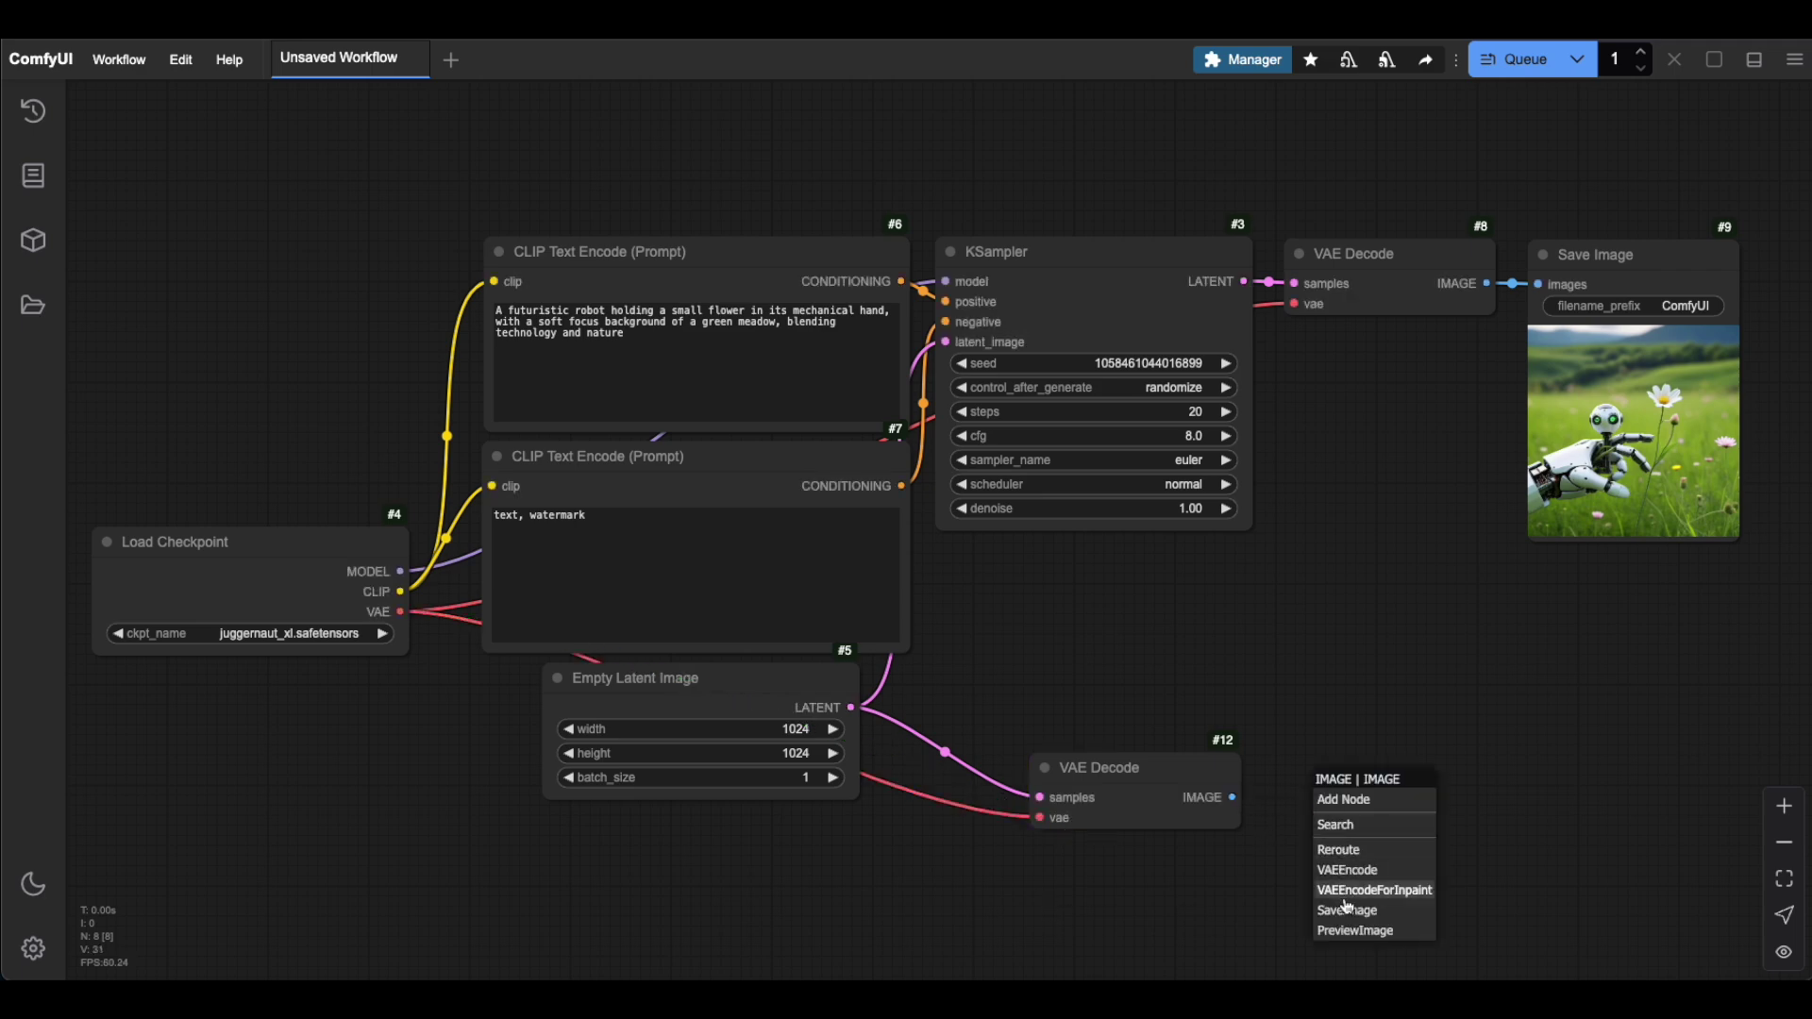
left_click(1355, 931)
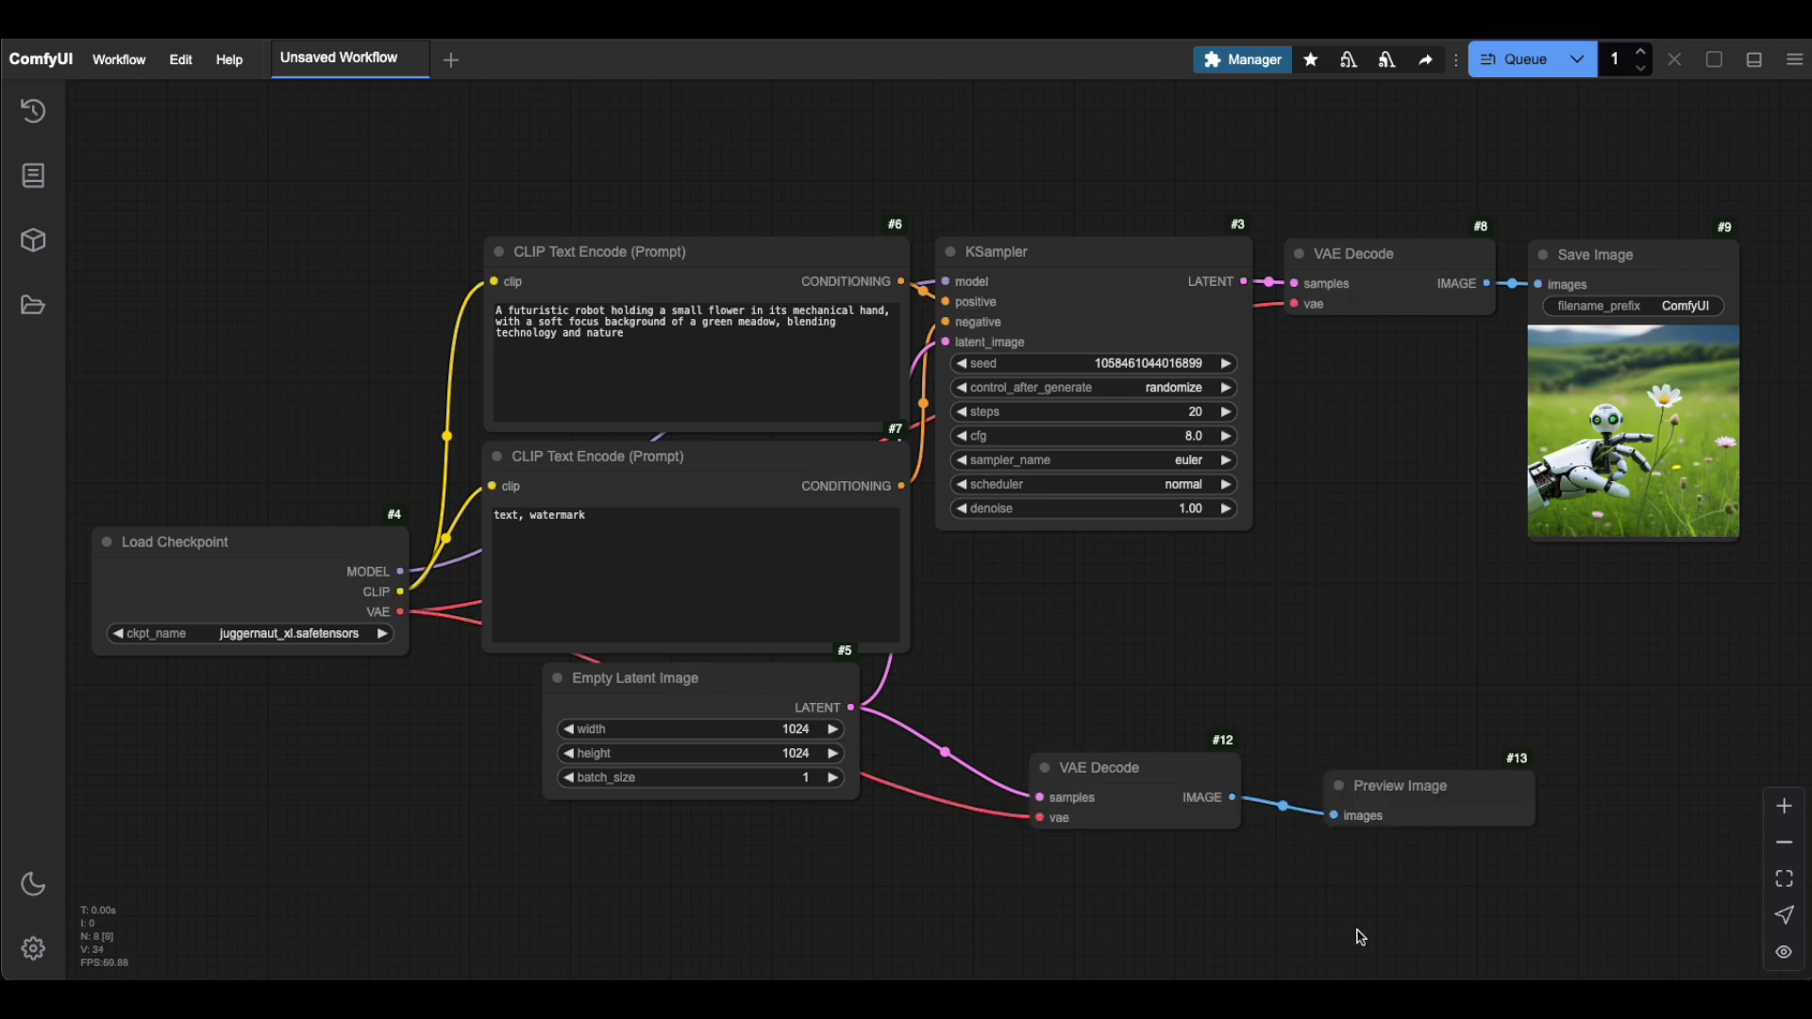
left_click(1514, 60)
scroll(1545, 164, "down", 2)
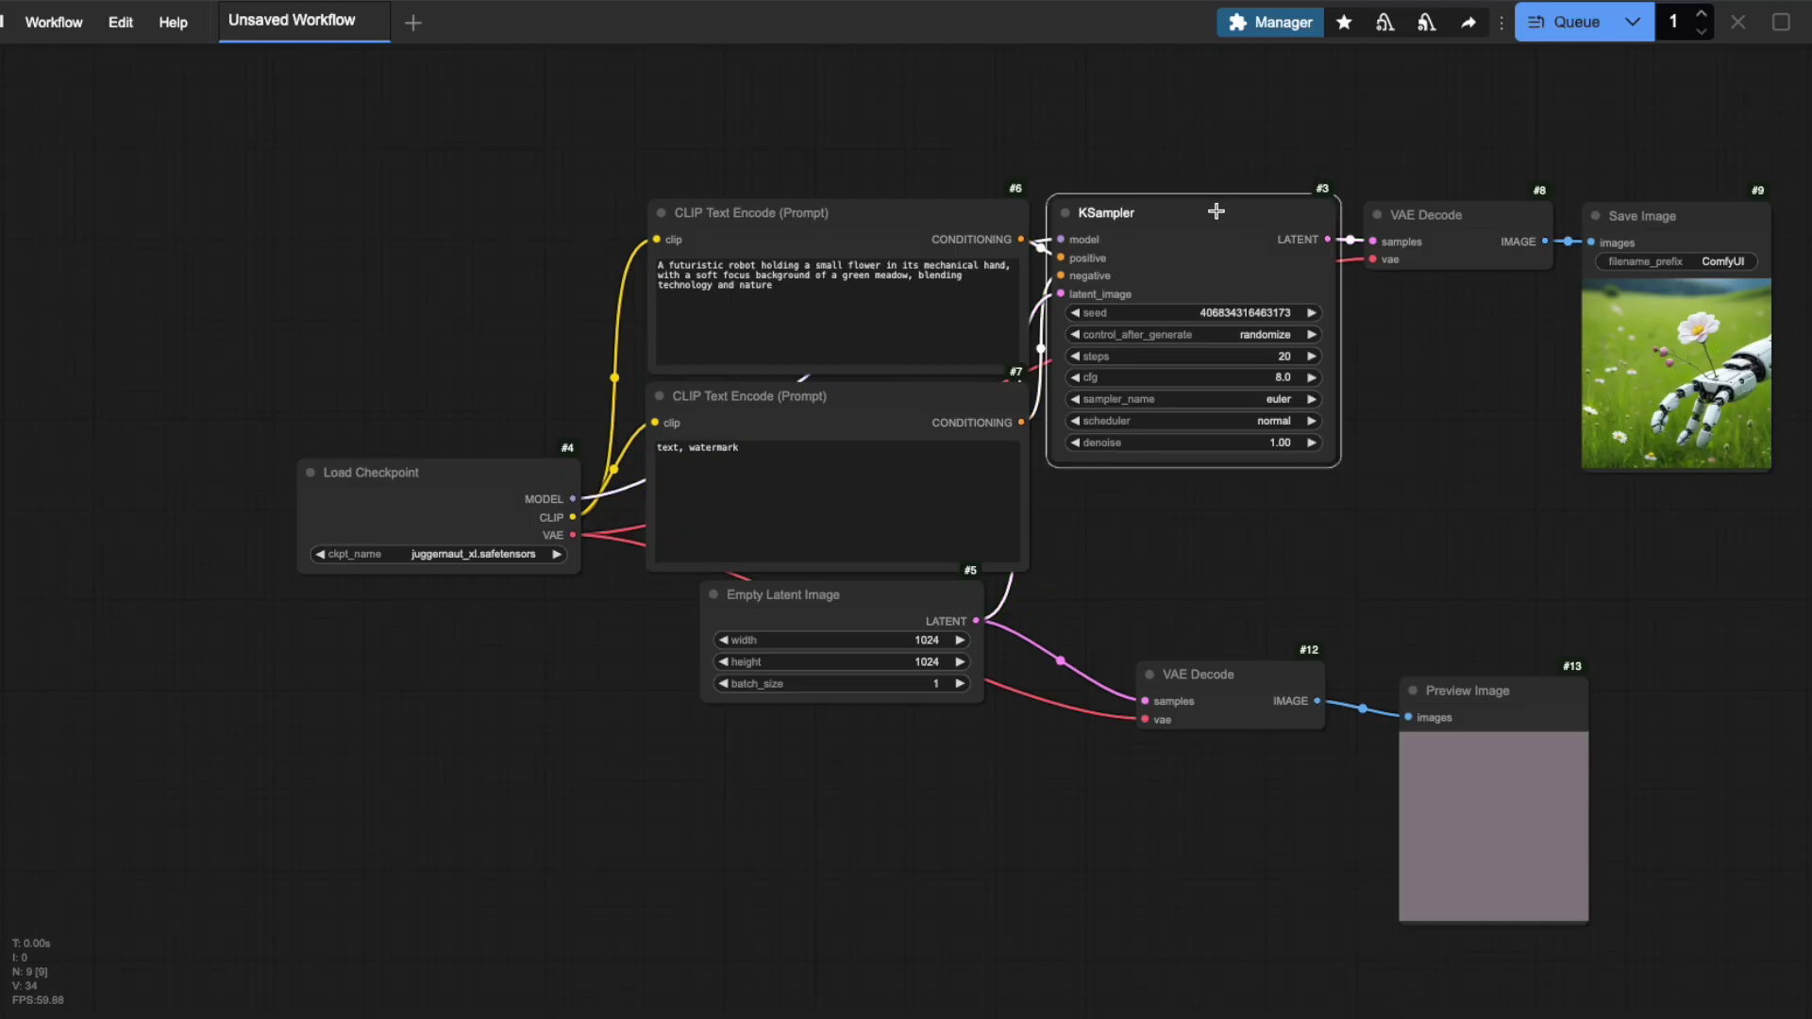
Once the robot-hand image is saved, grab the KSampler node to reposition it
left_click(1216, 171)
Move the KSampler up, with VAE Decode and Save Image beside it
left_click_drag(1216, 171, 1228, 111)
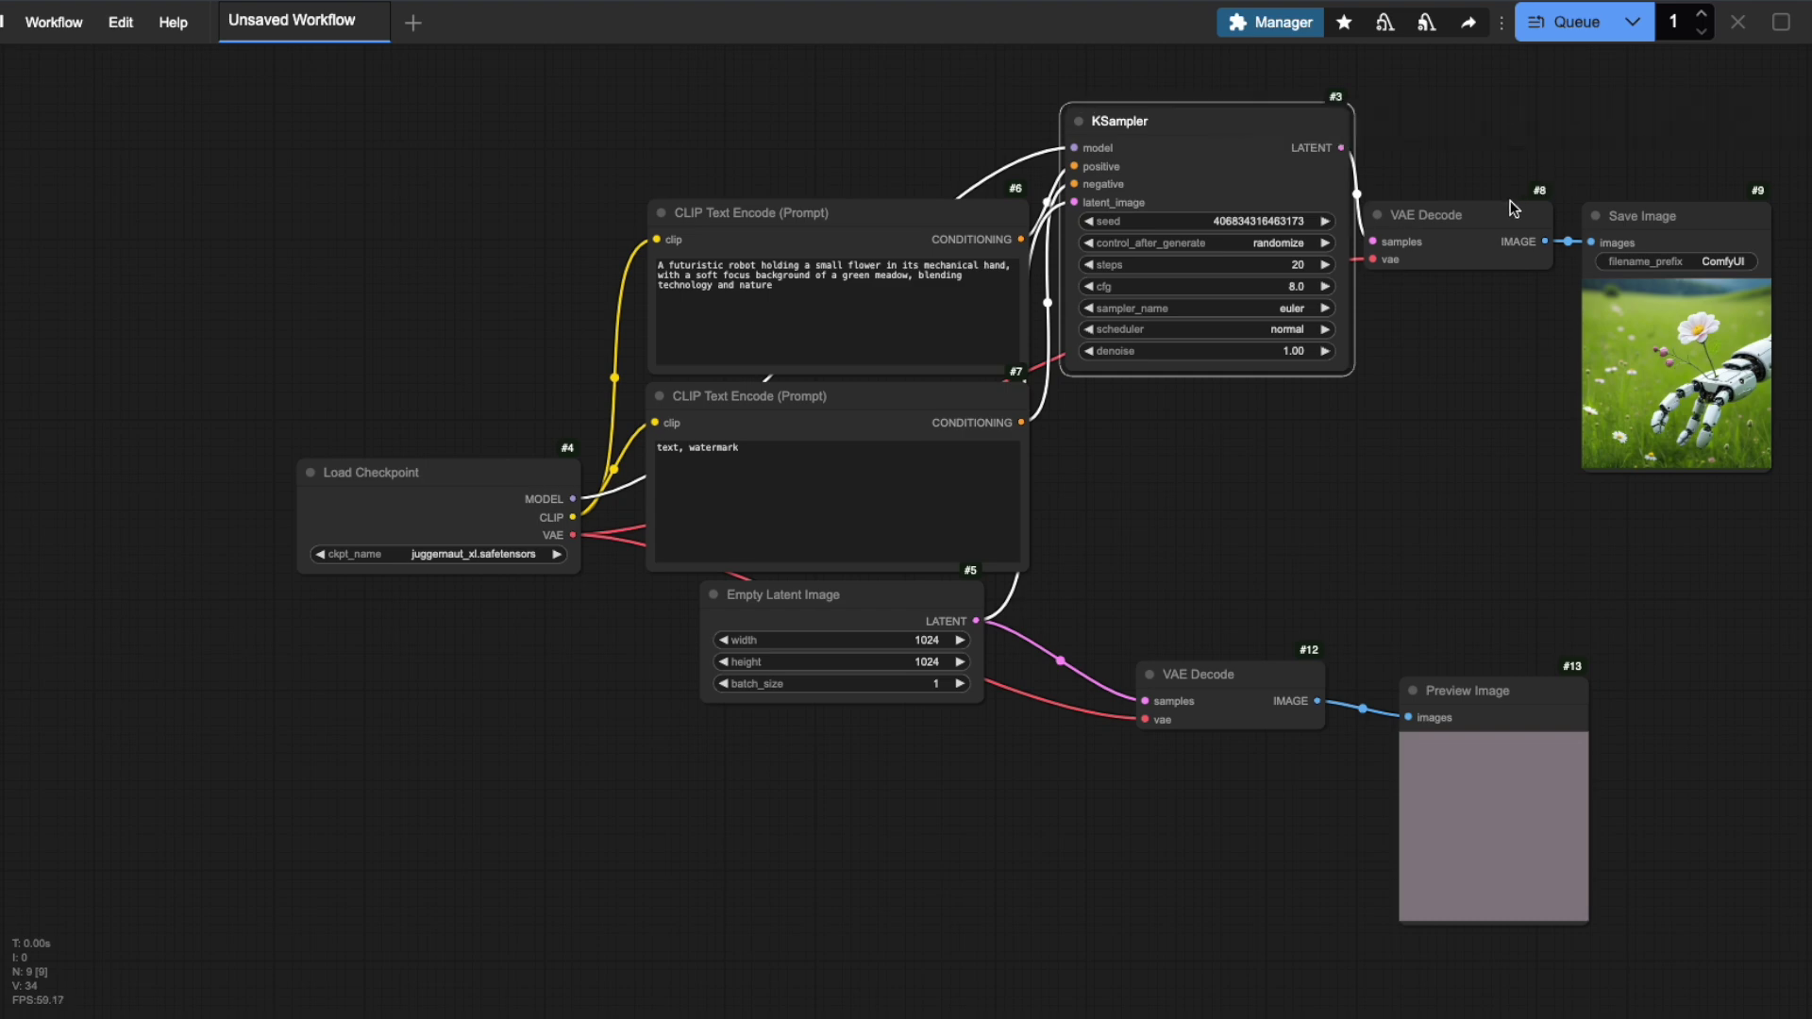
left_click_drag(1503, 207, 1527, 198)
left_click(1734, 212)
left_click_drag(1734, 212, 1777, 207)
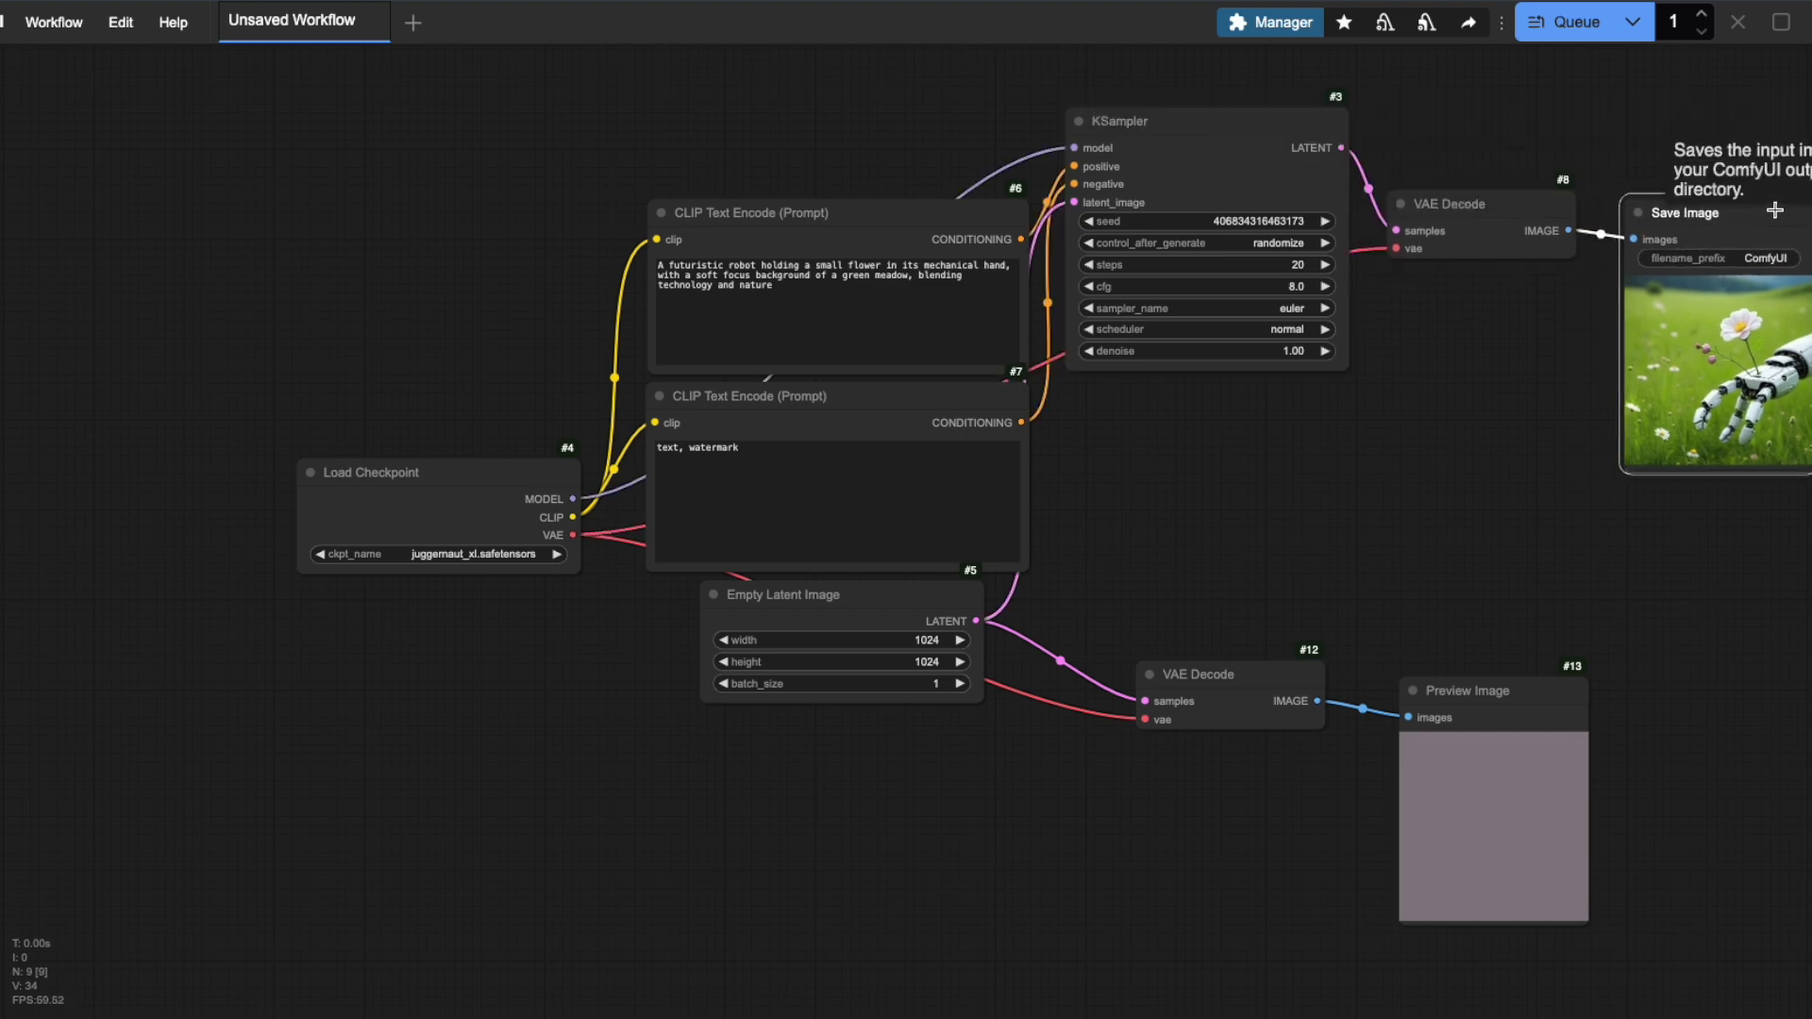
Set the Manager's preview method to TAESD (slow) and close the settings
left_click(1242, 28)
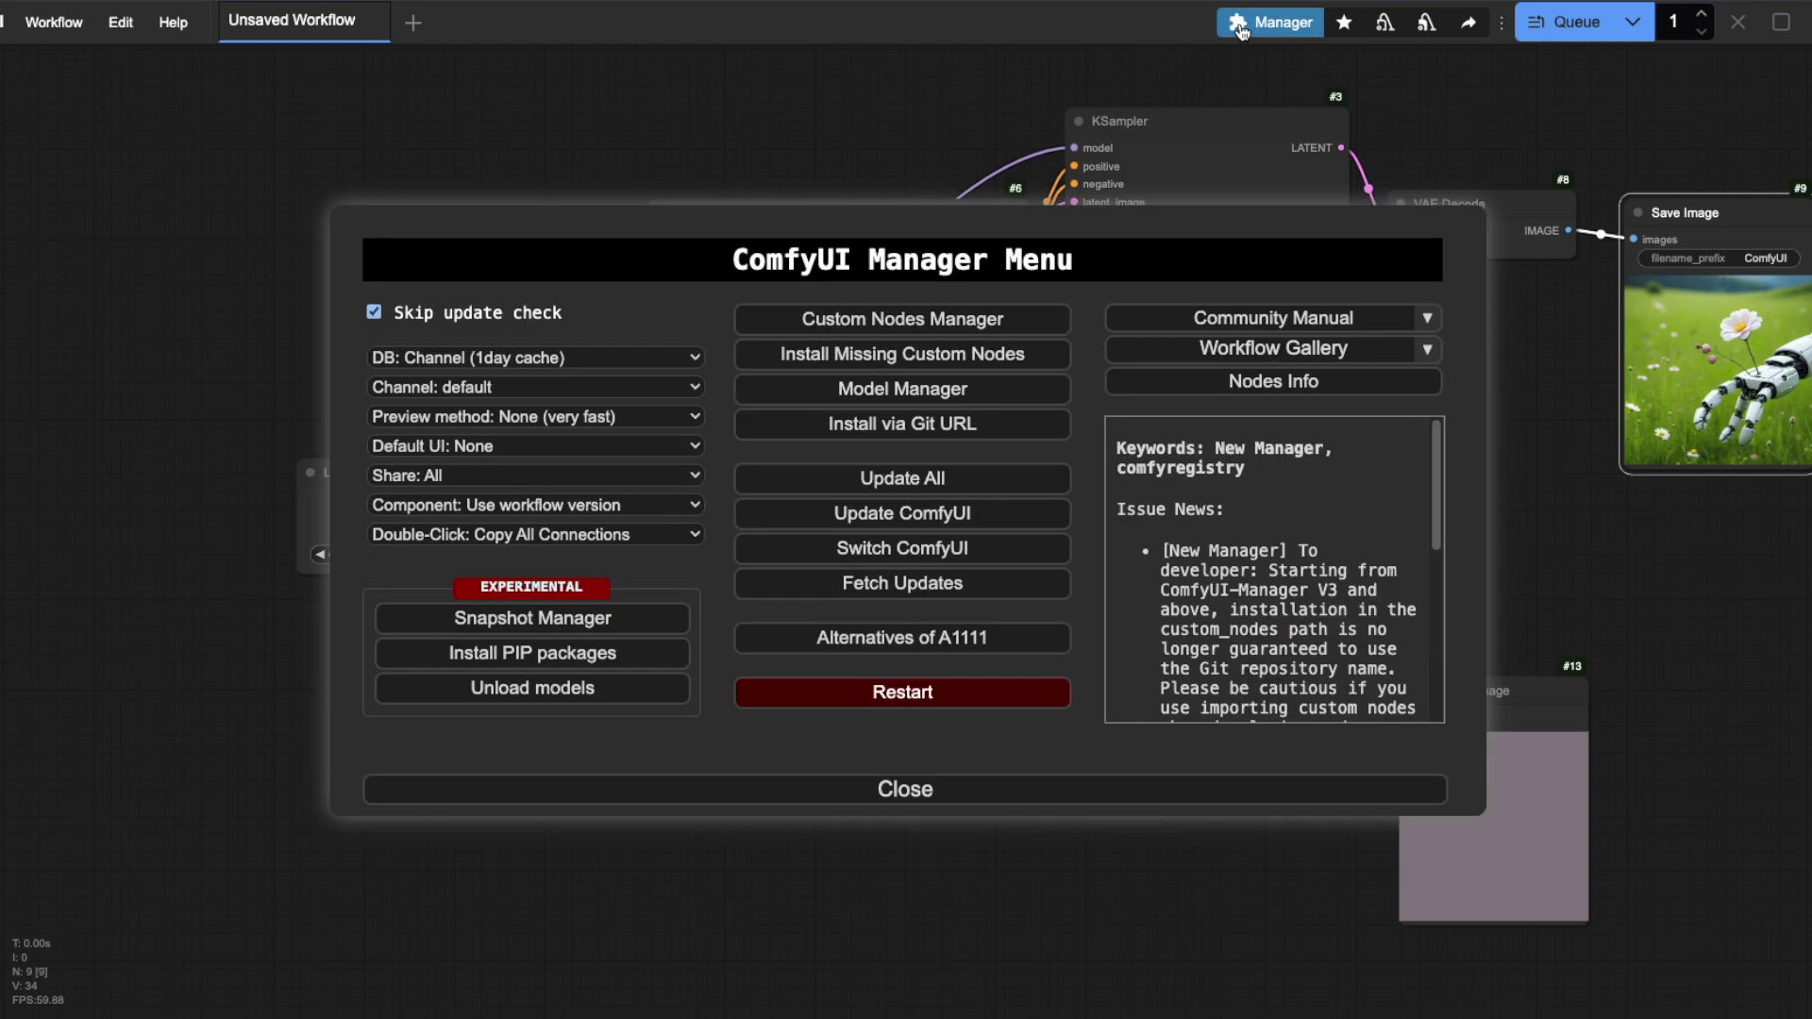
left_click(602, 418)
left_click(537, 365)
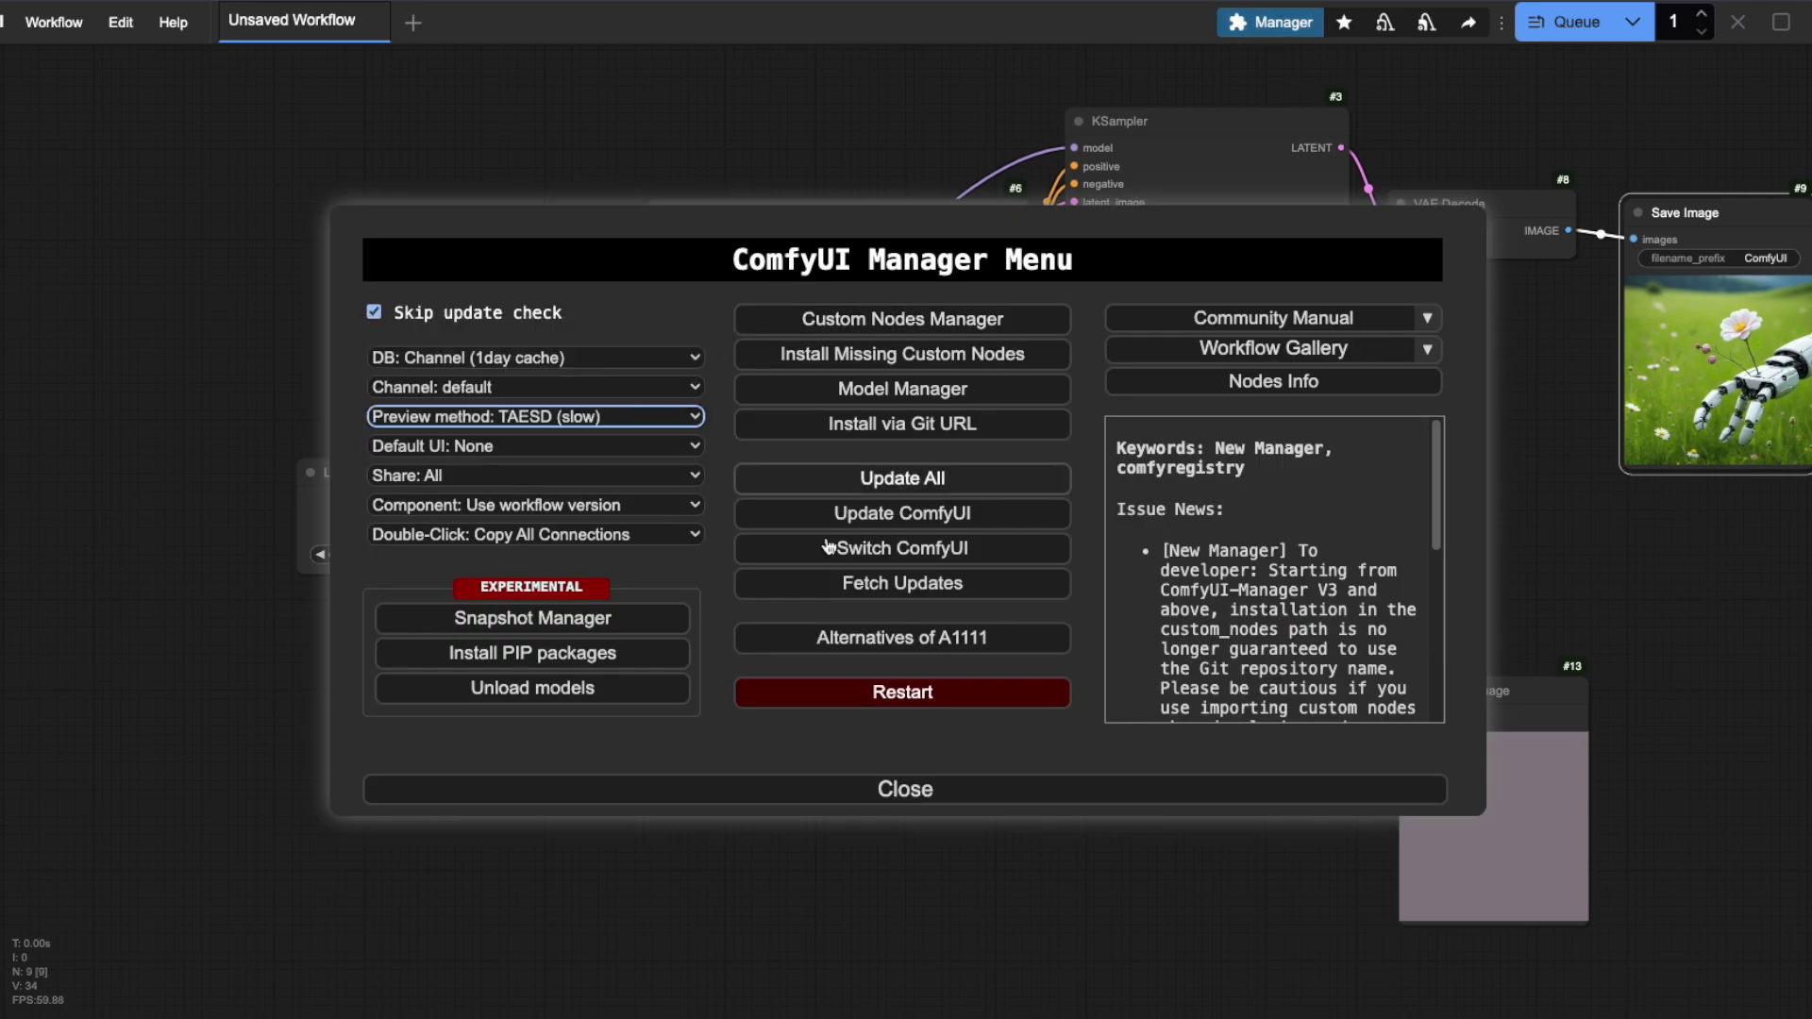
left_click(997, 794)
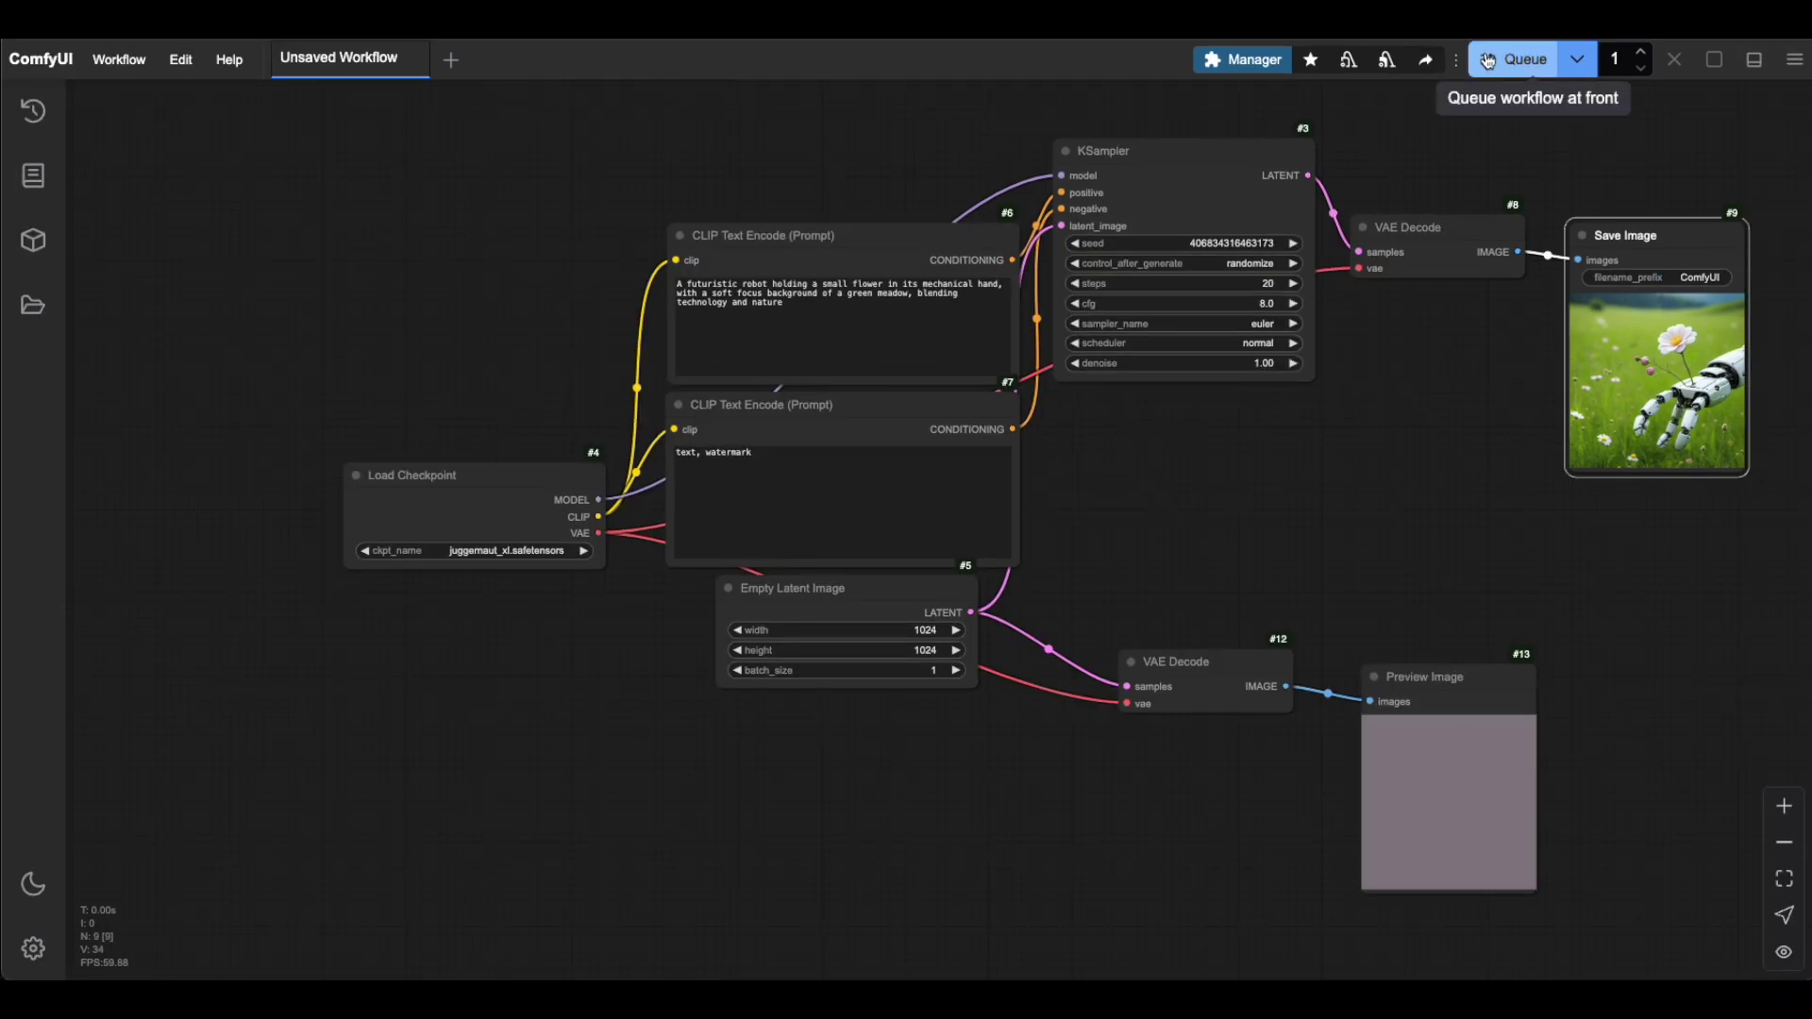
Queue the workflow again to watch the KSampler's live sampling preview
left_click(1486, 61)
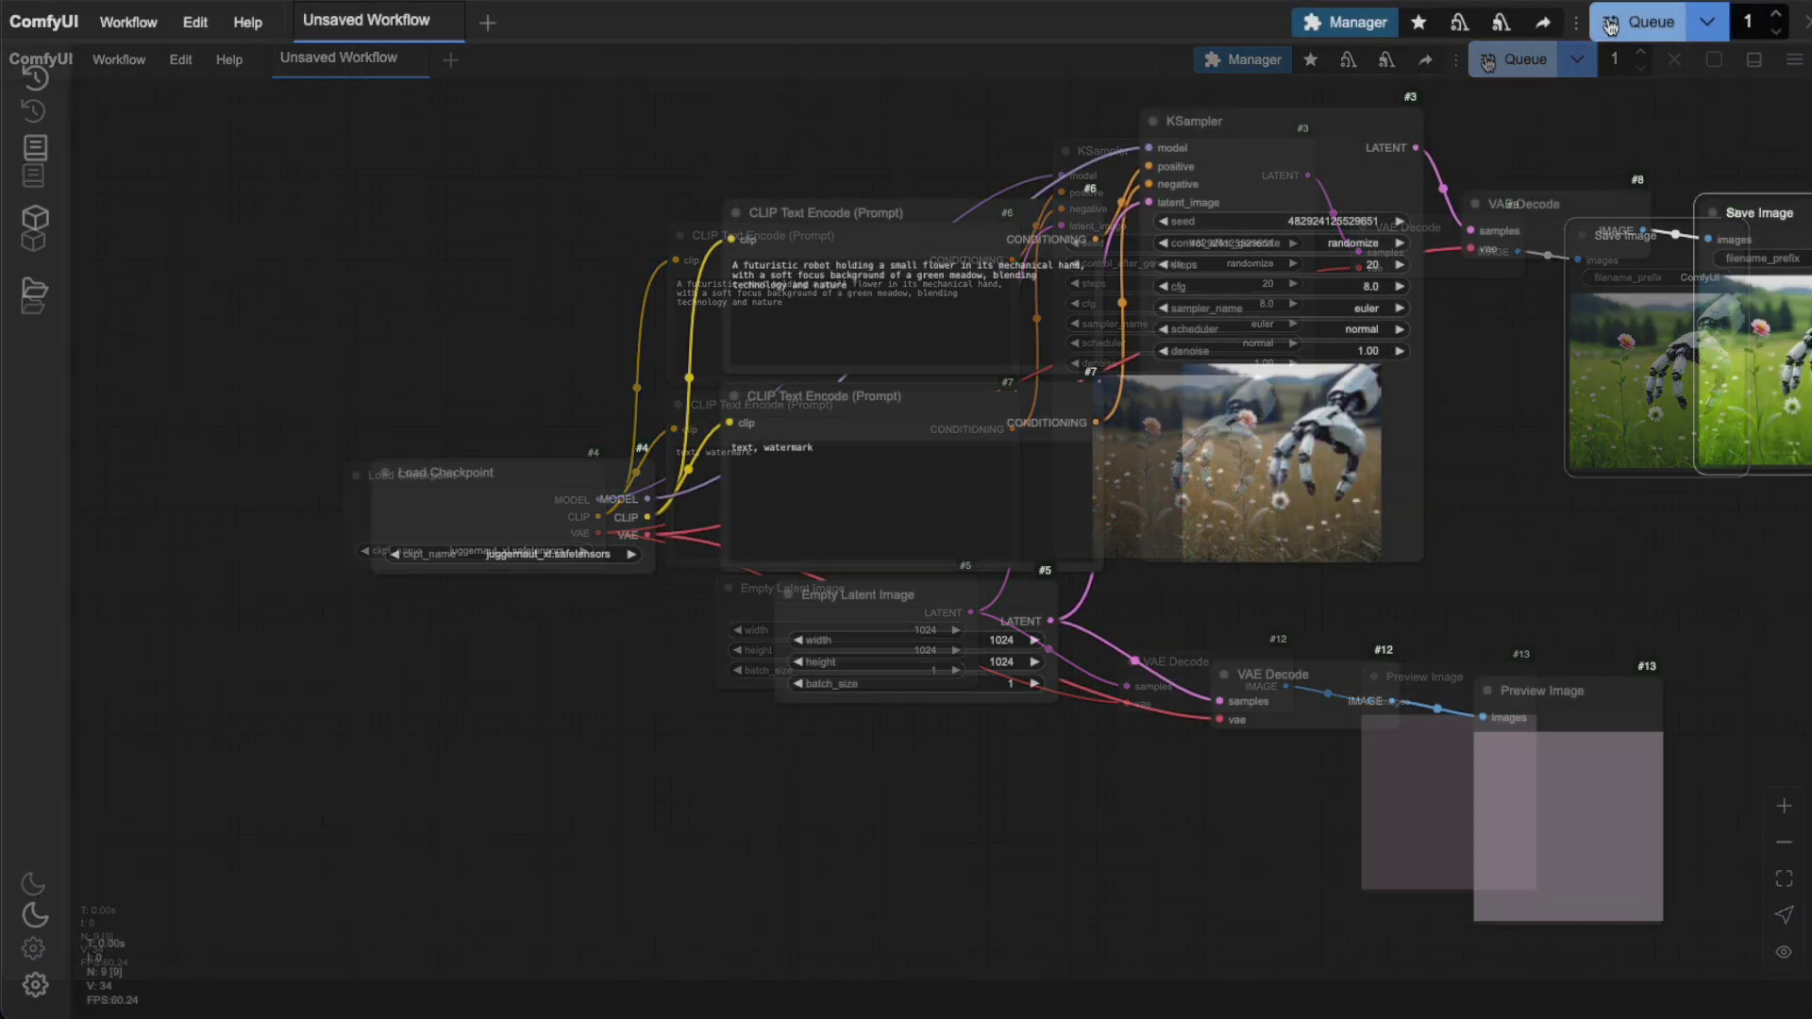
left_click(1609, 29)
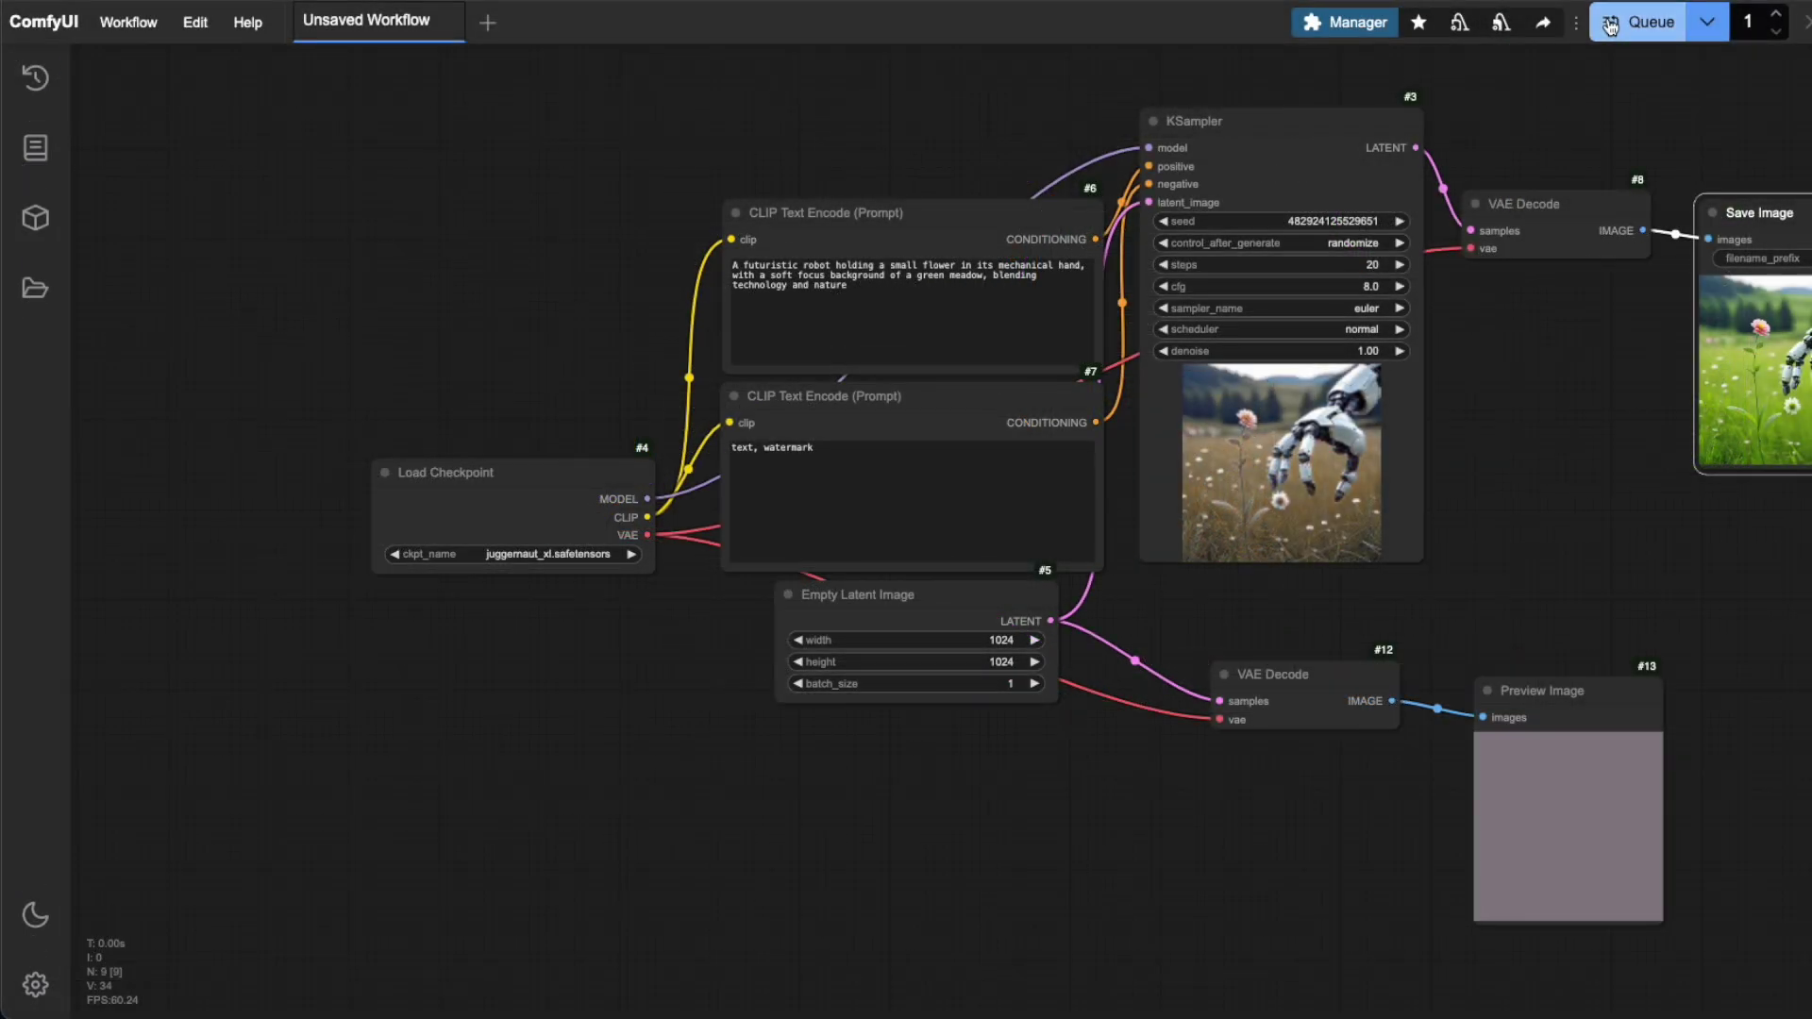
Show the Queue history sidebar listing past generations
left_click(56, 83)
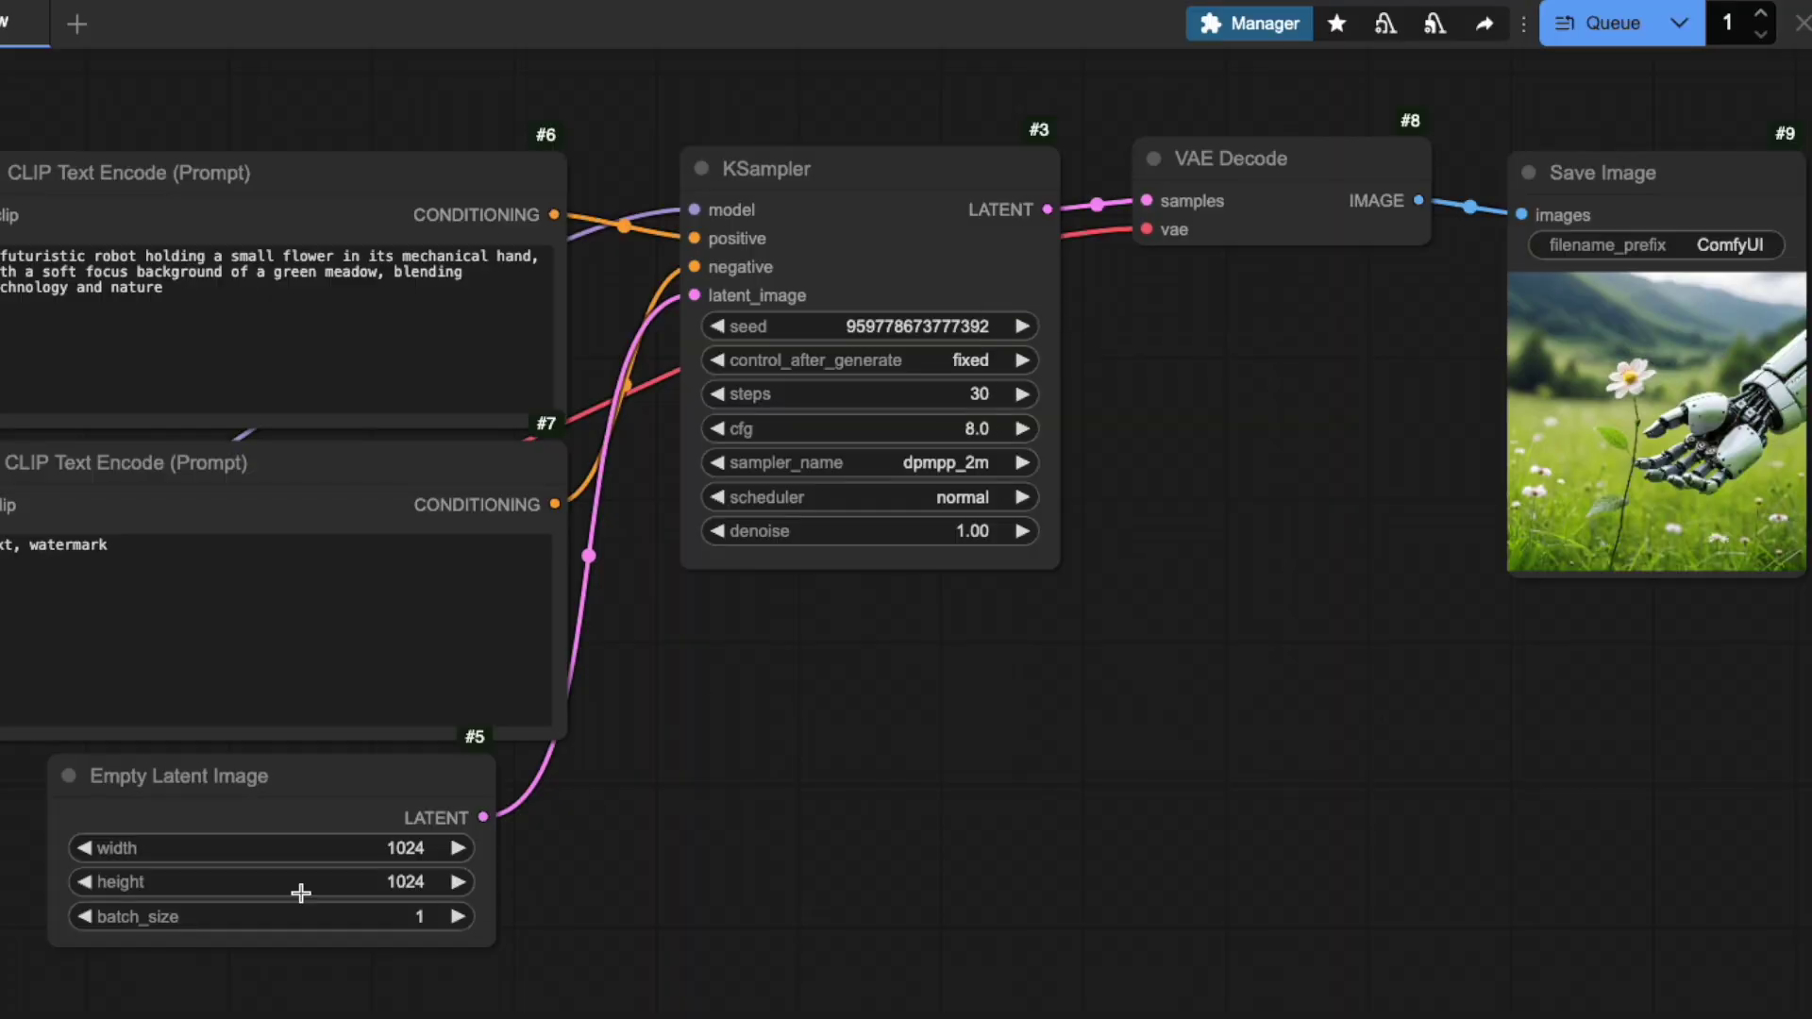
Generate an image with the latent width set to 512
left_click(390, 846)
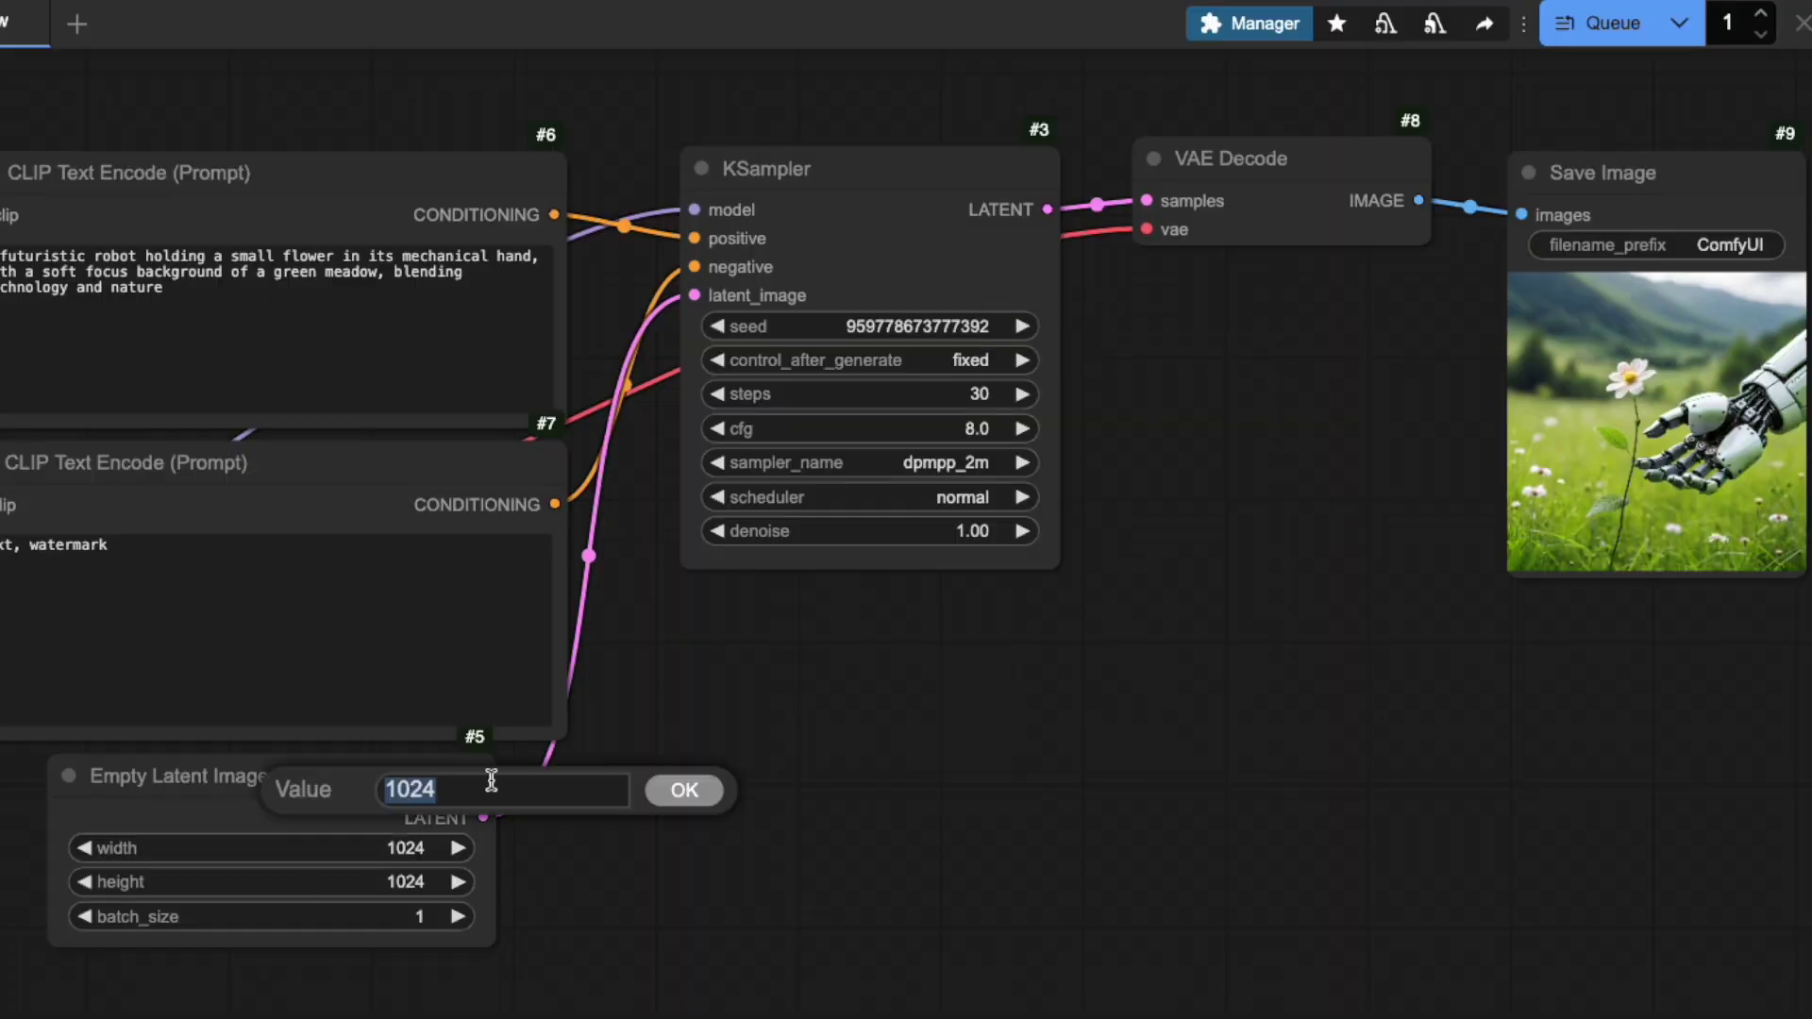
type("512")
left_click(684, 790)
left_click(1566, 25)
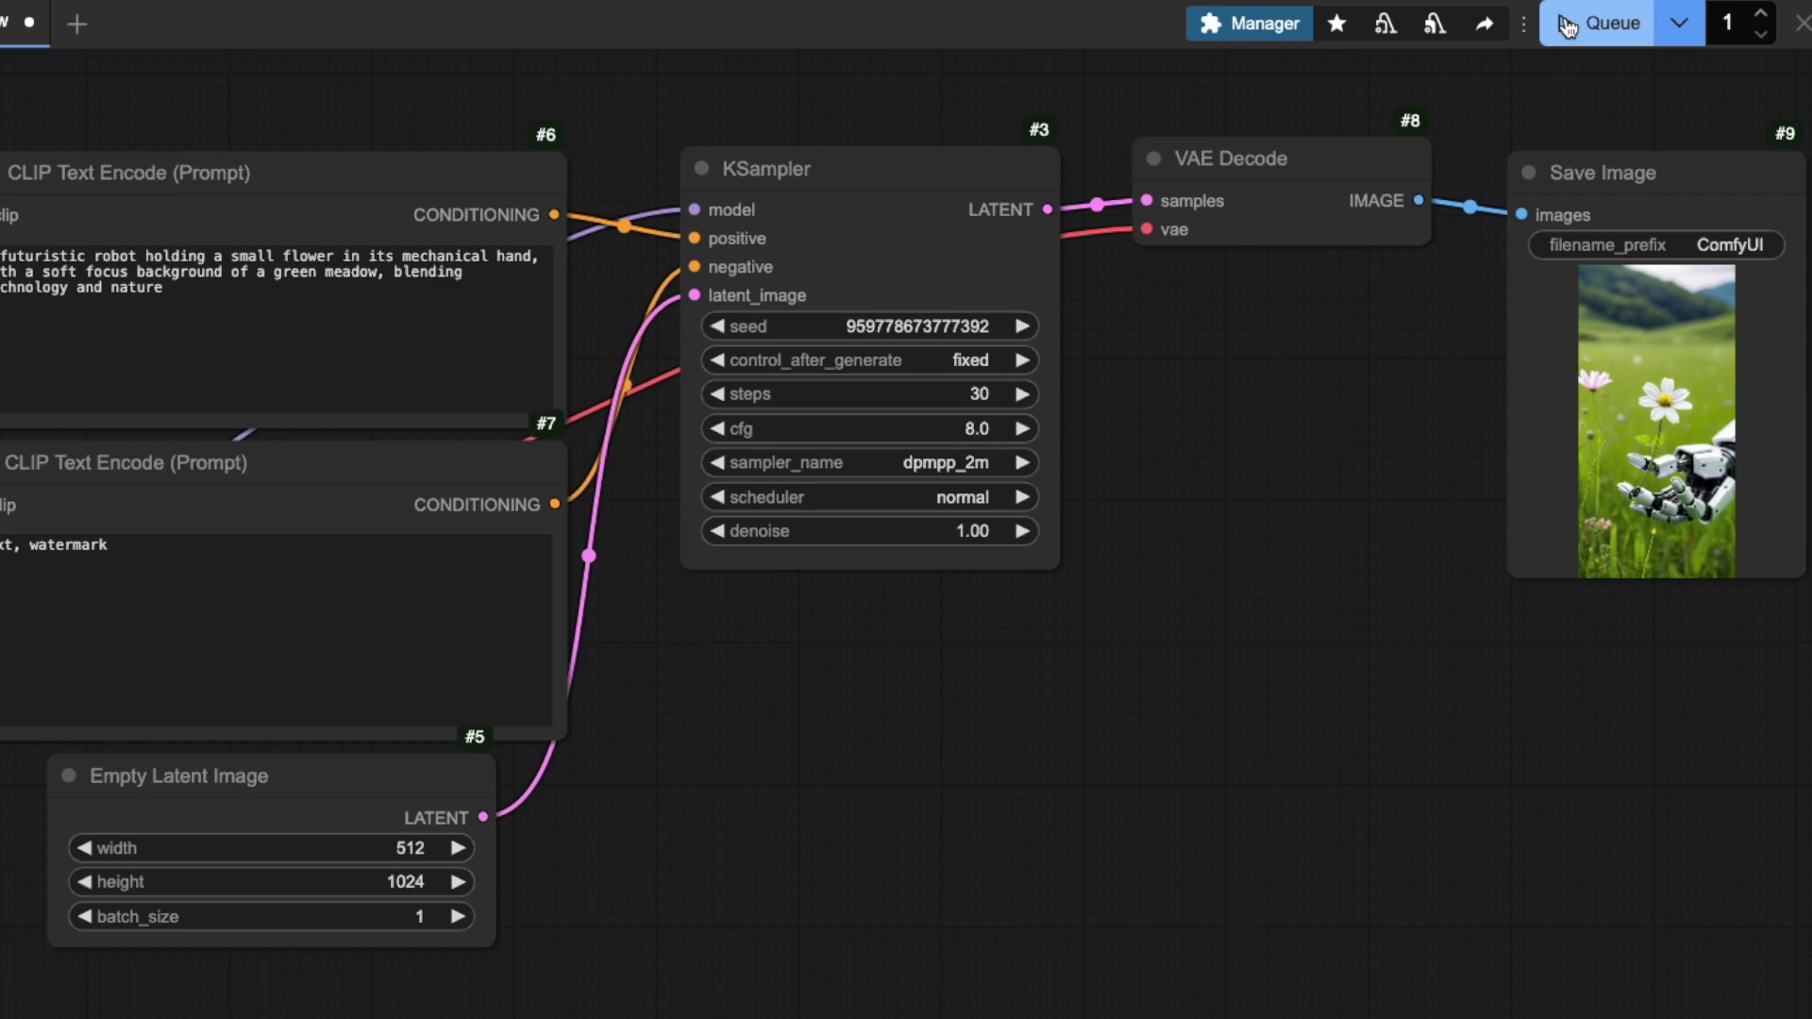
Restore the latent width to 1024 and generate again
left_click(392, 847)
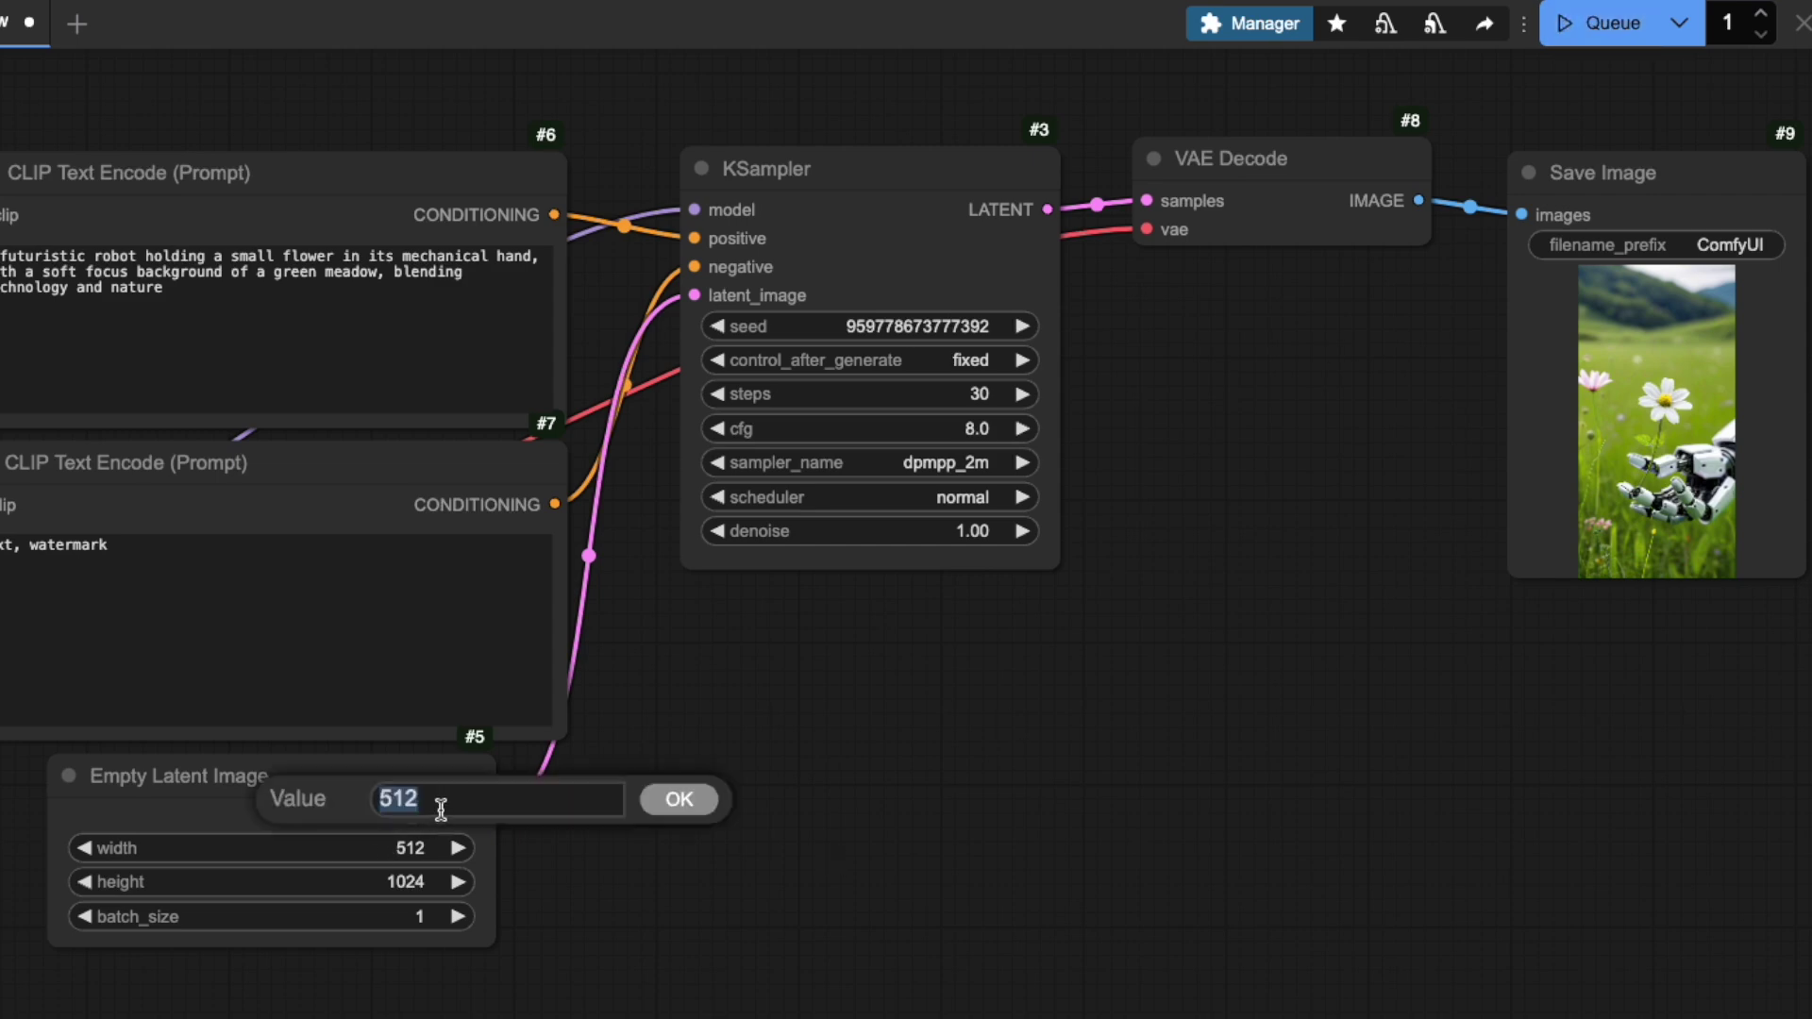
type("1024")
key("Return")
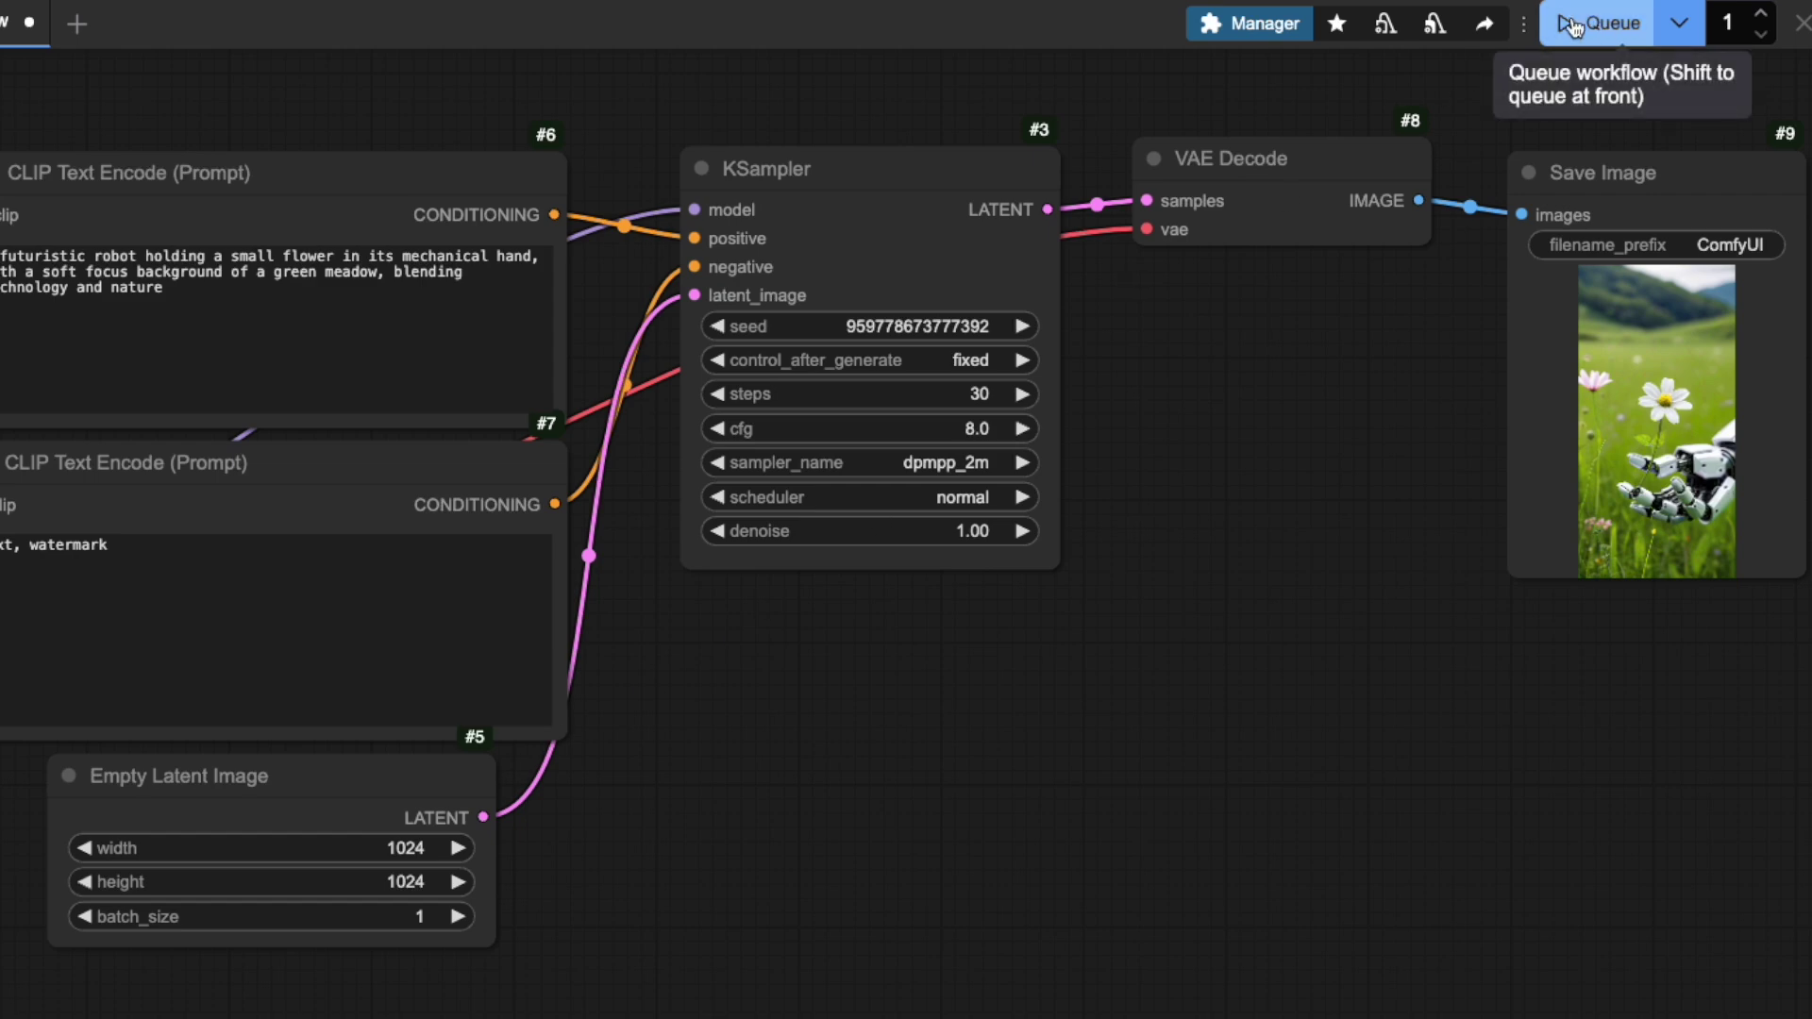
left_click(1604, 24)
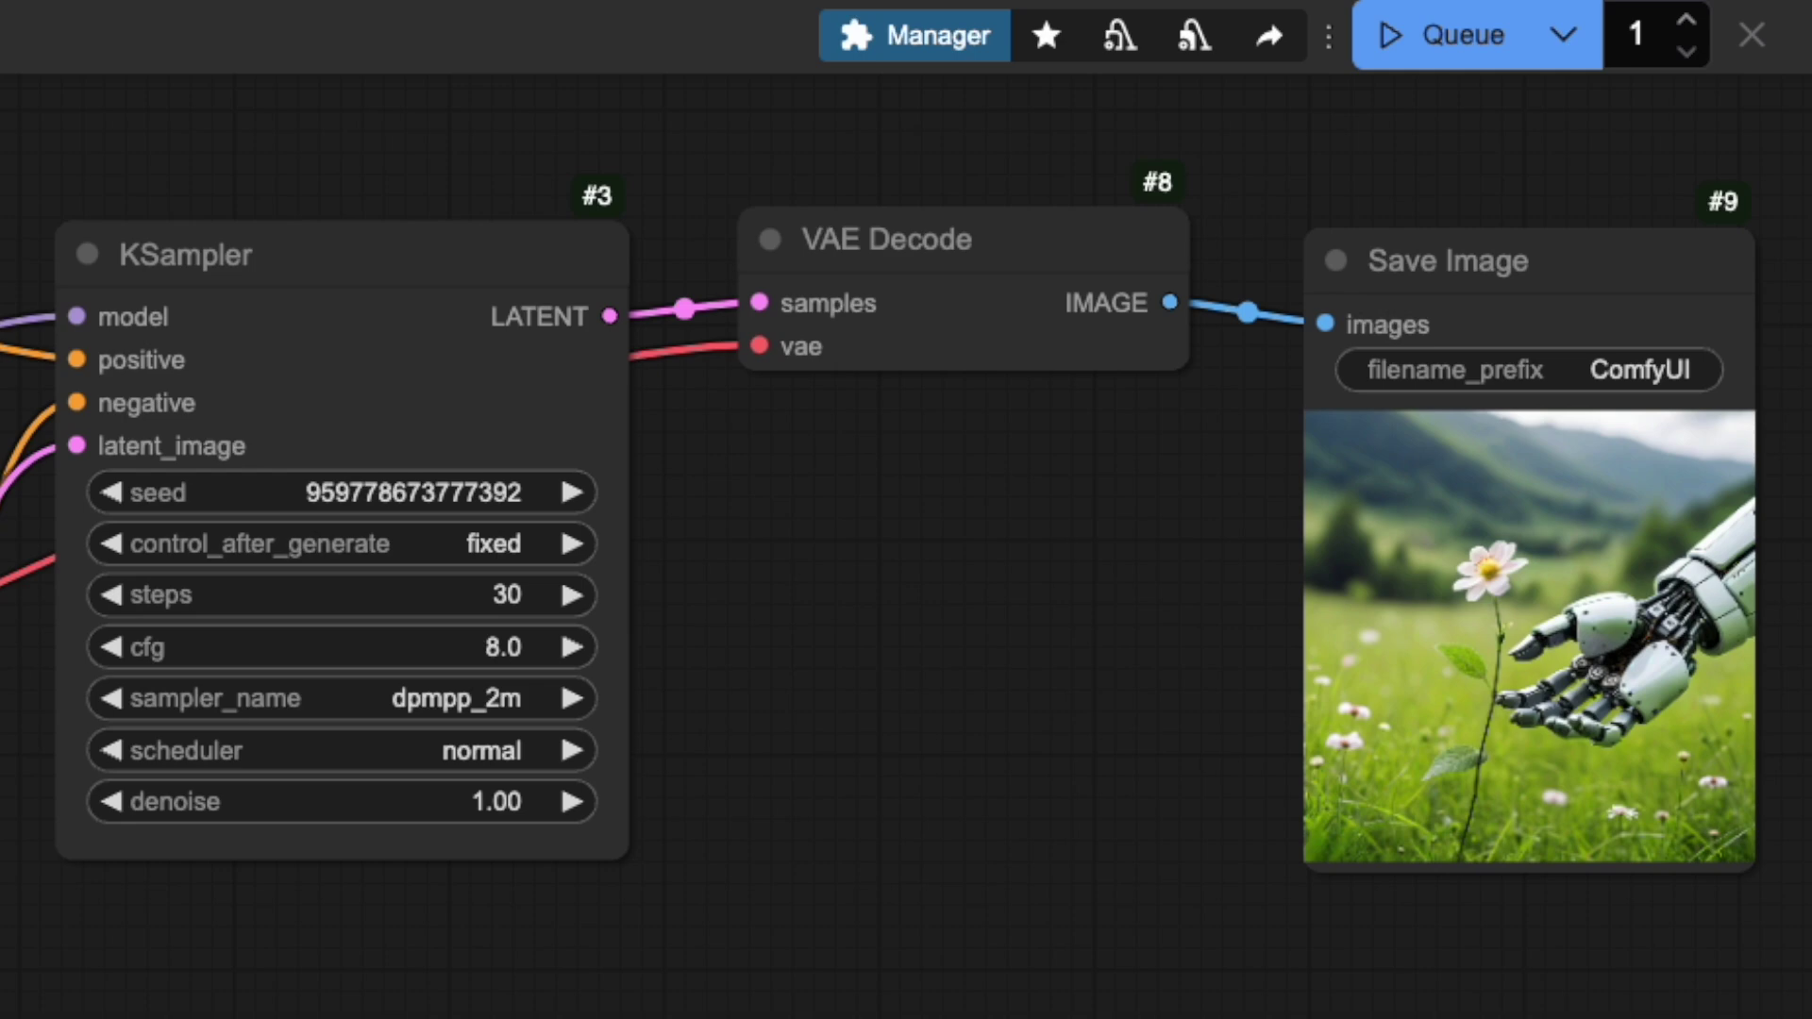
Set control_after_generate to randomize and generate two variations
left_click(457, 544)
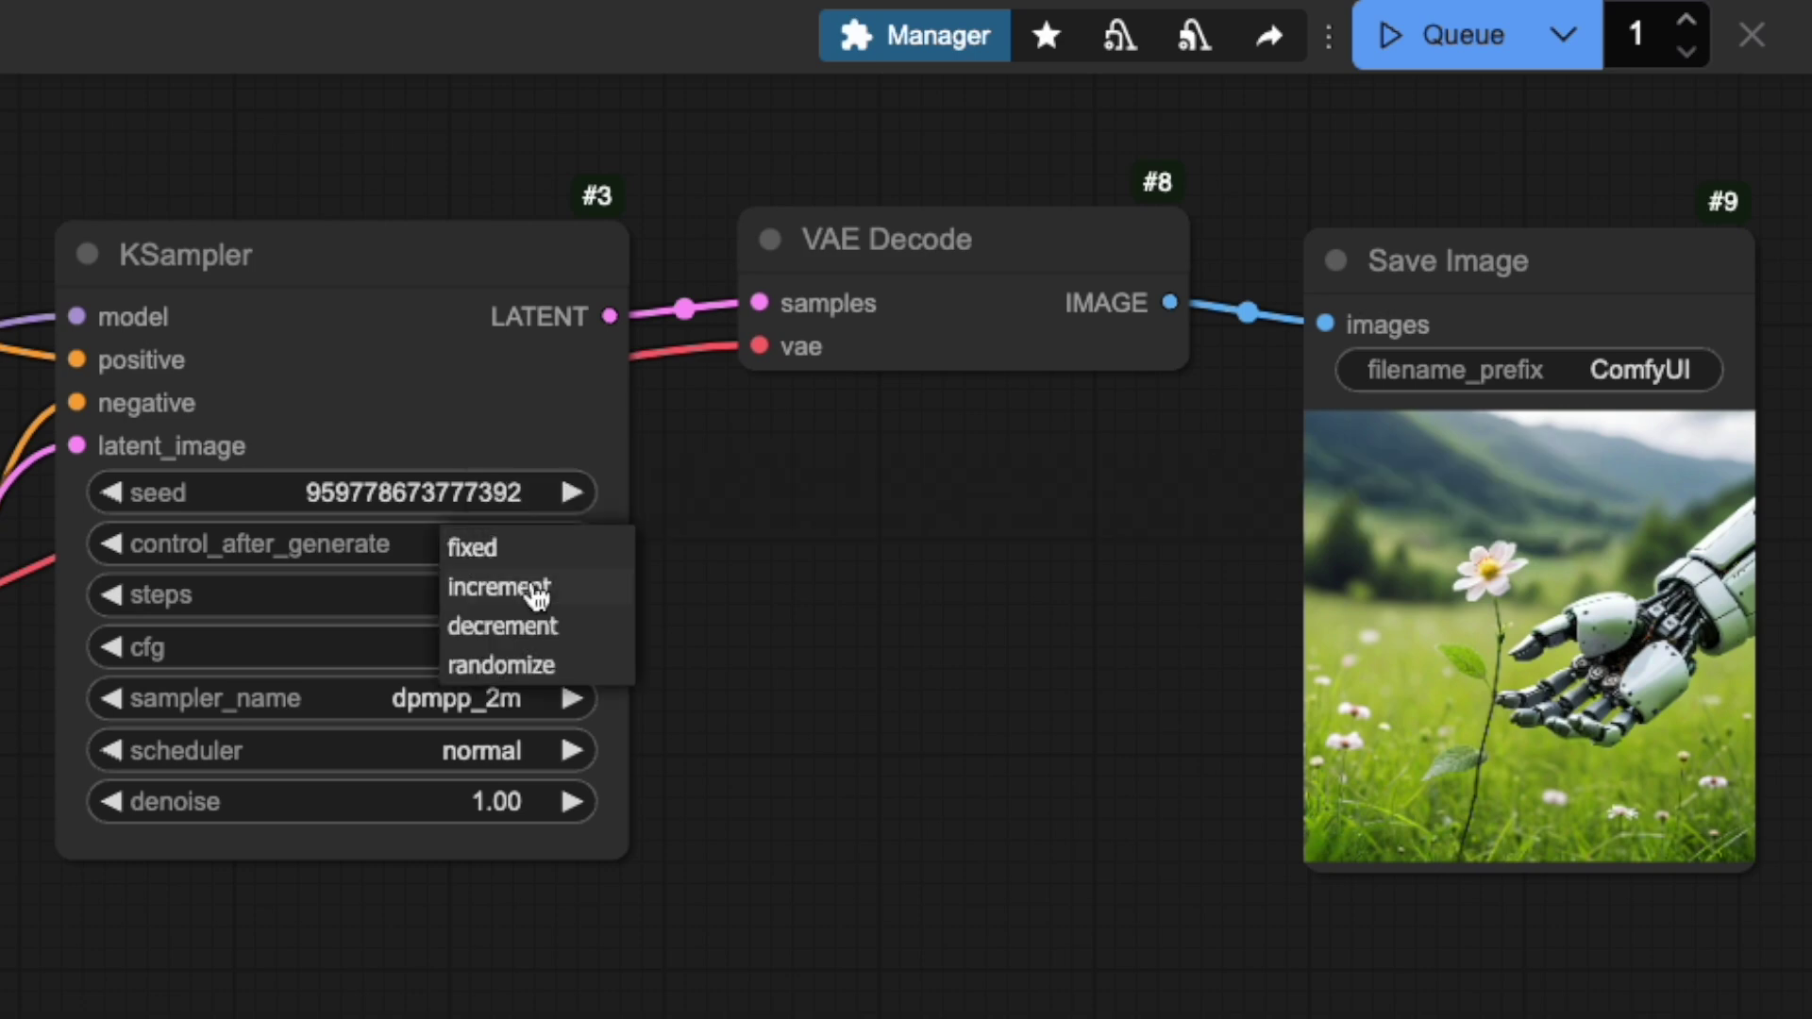
left_click(557, 662)
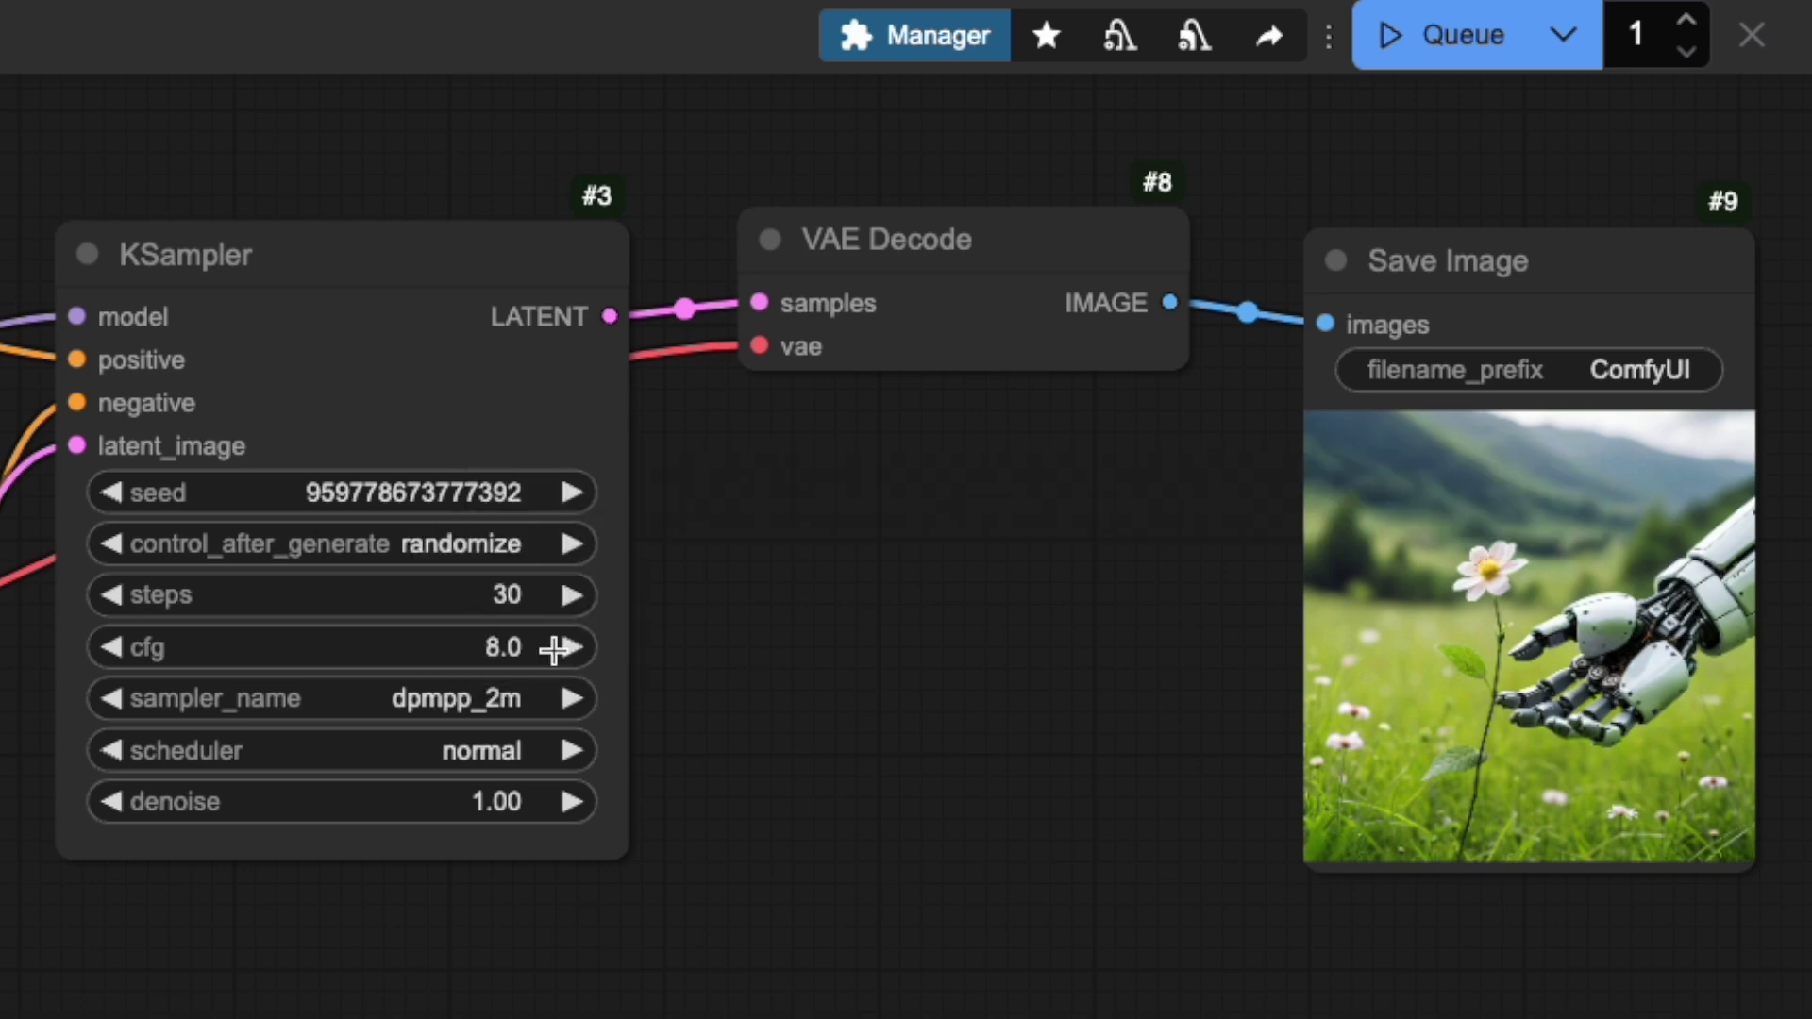
left_click(1393, 43)
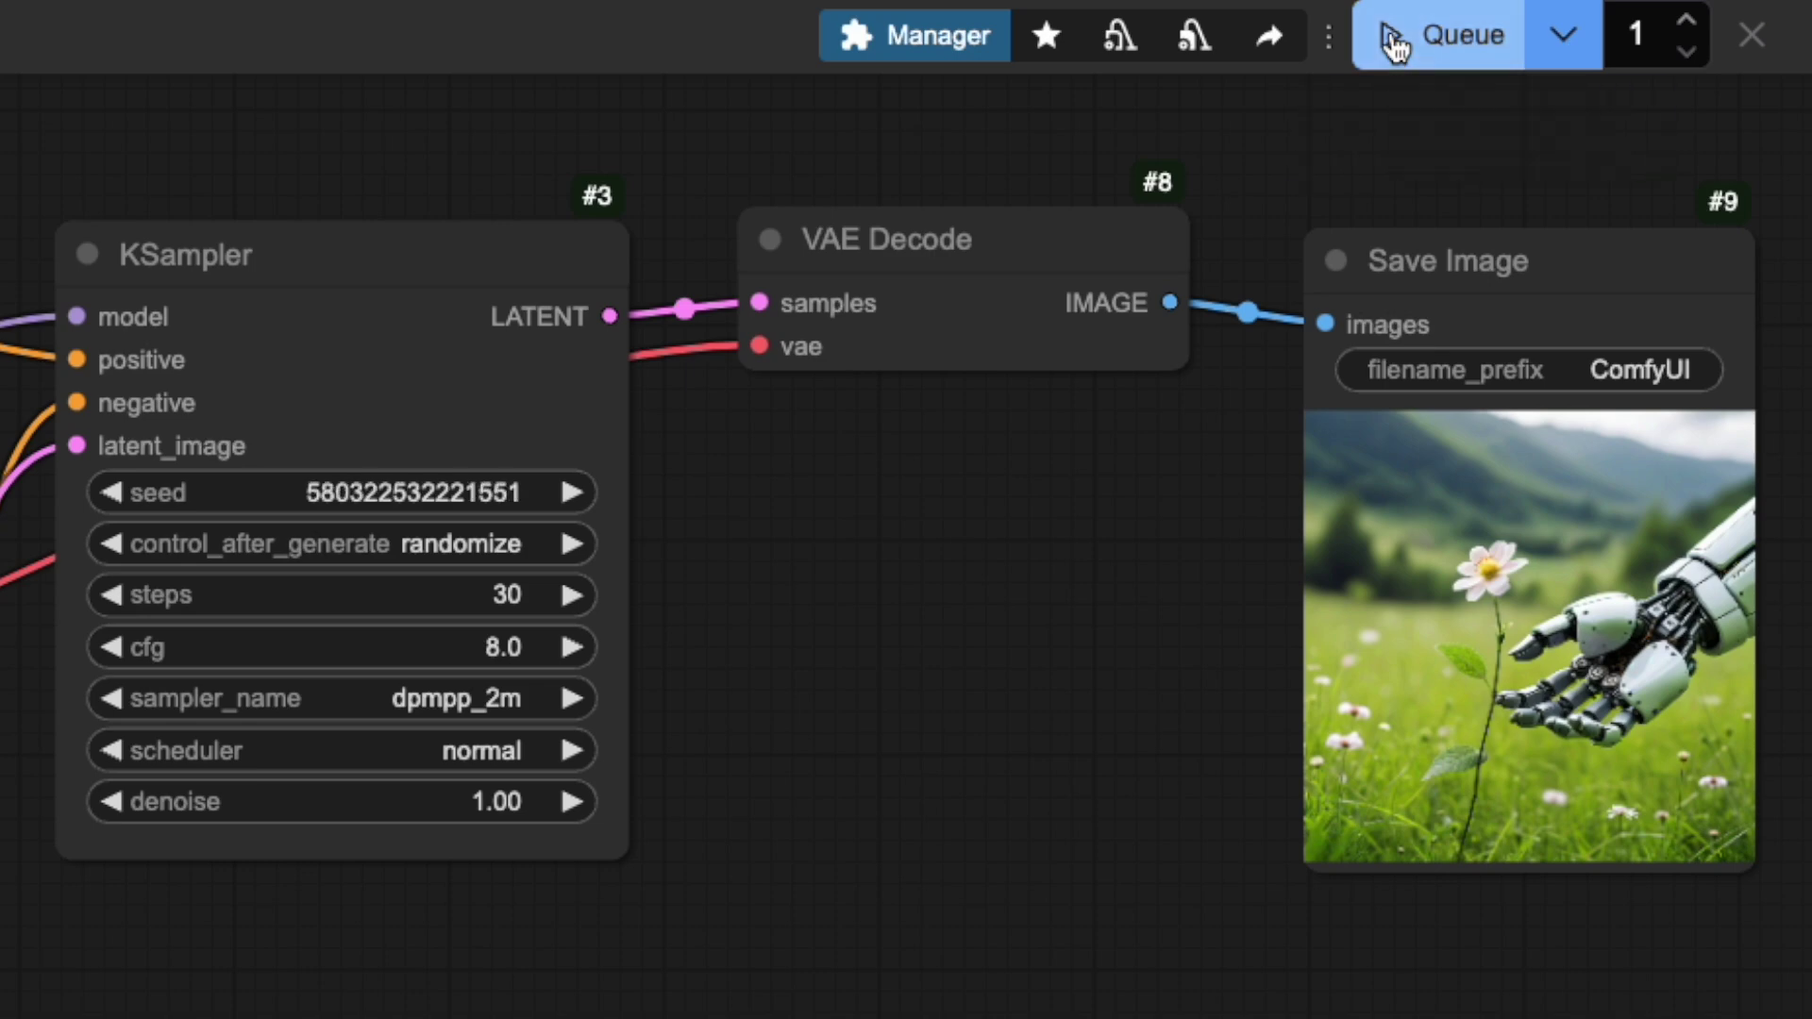
left_click(1394, 43)
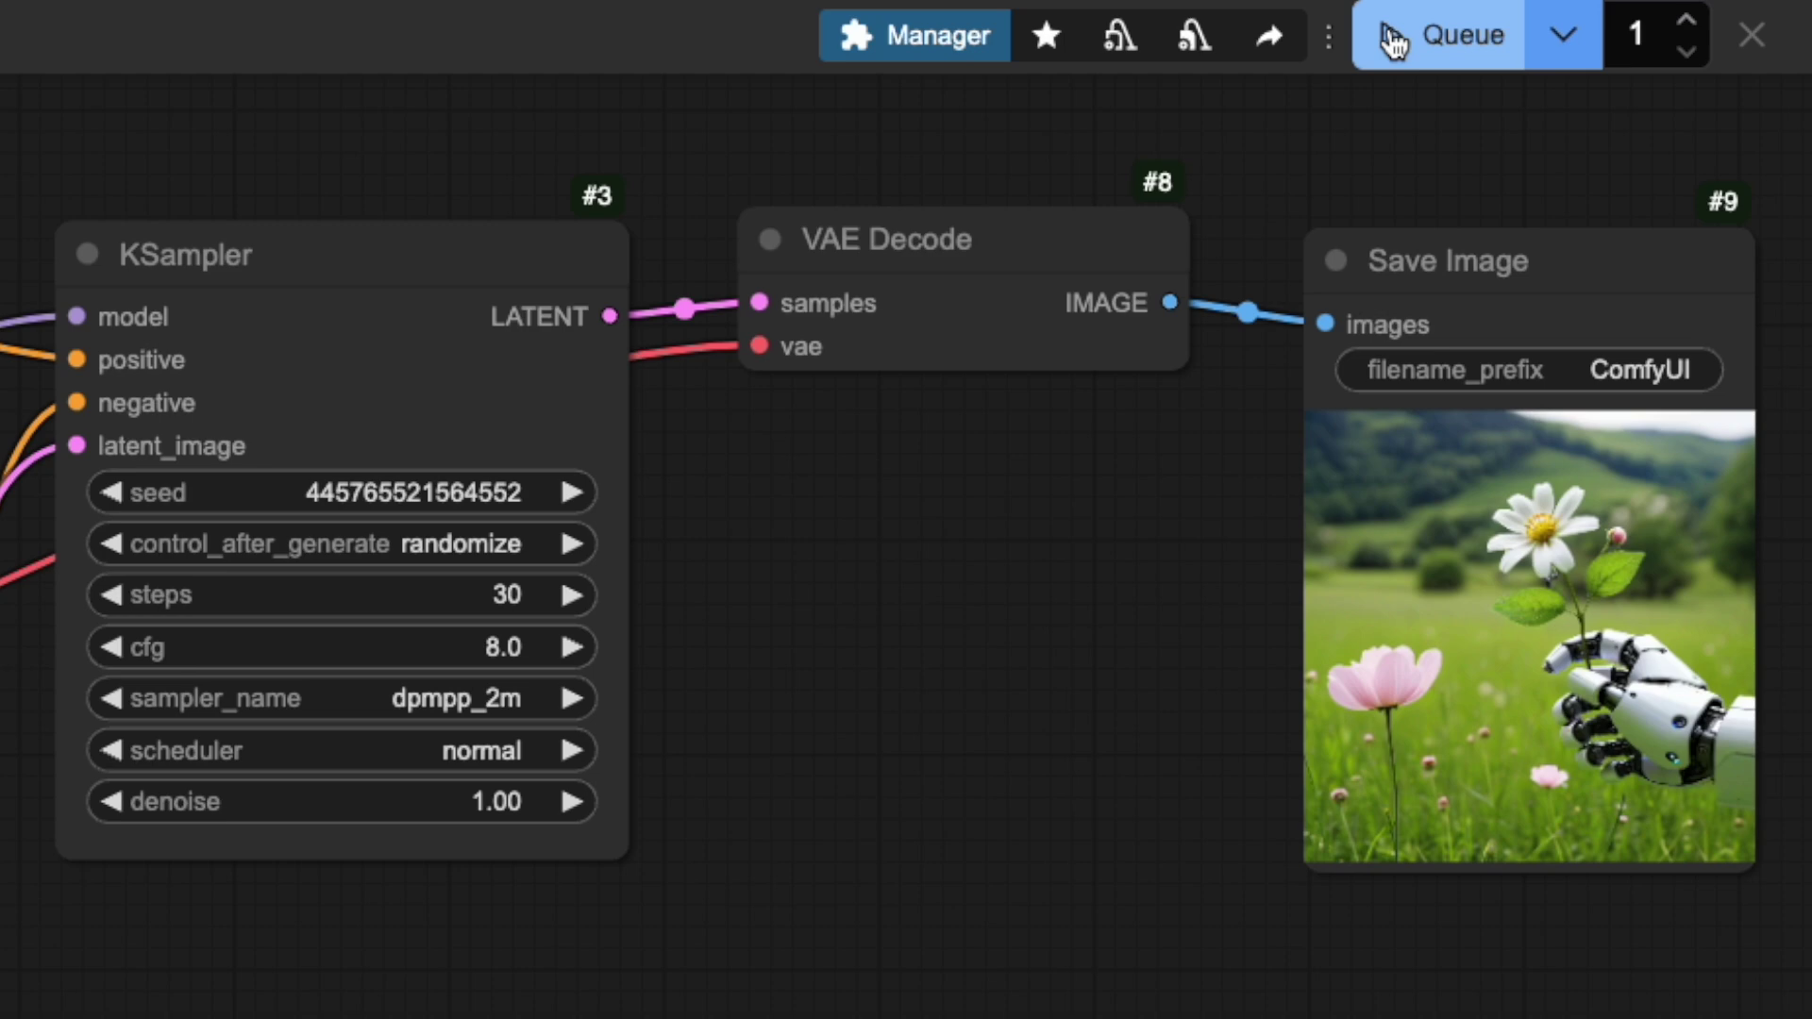
Set control_after_generate to increment and generate another image
left_click(434, 543)
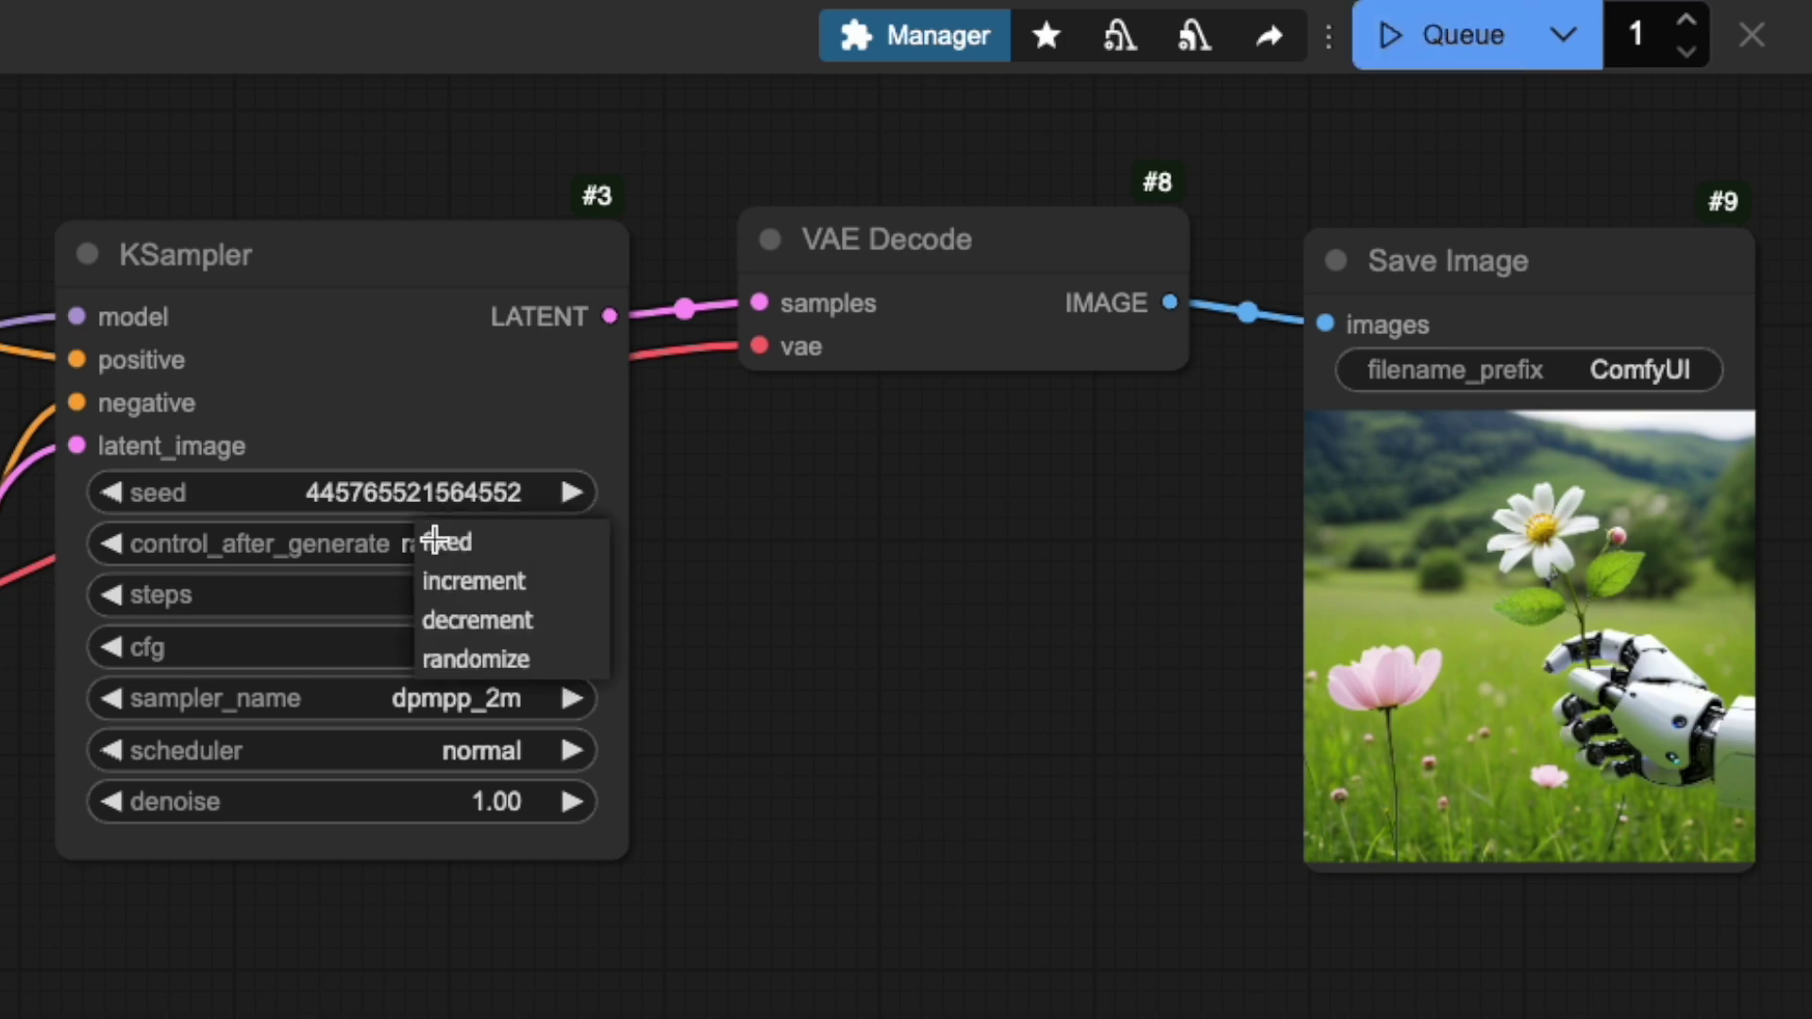
left_click(456, 579)
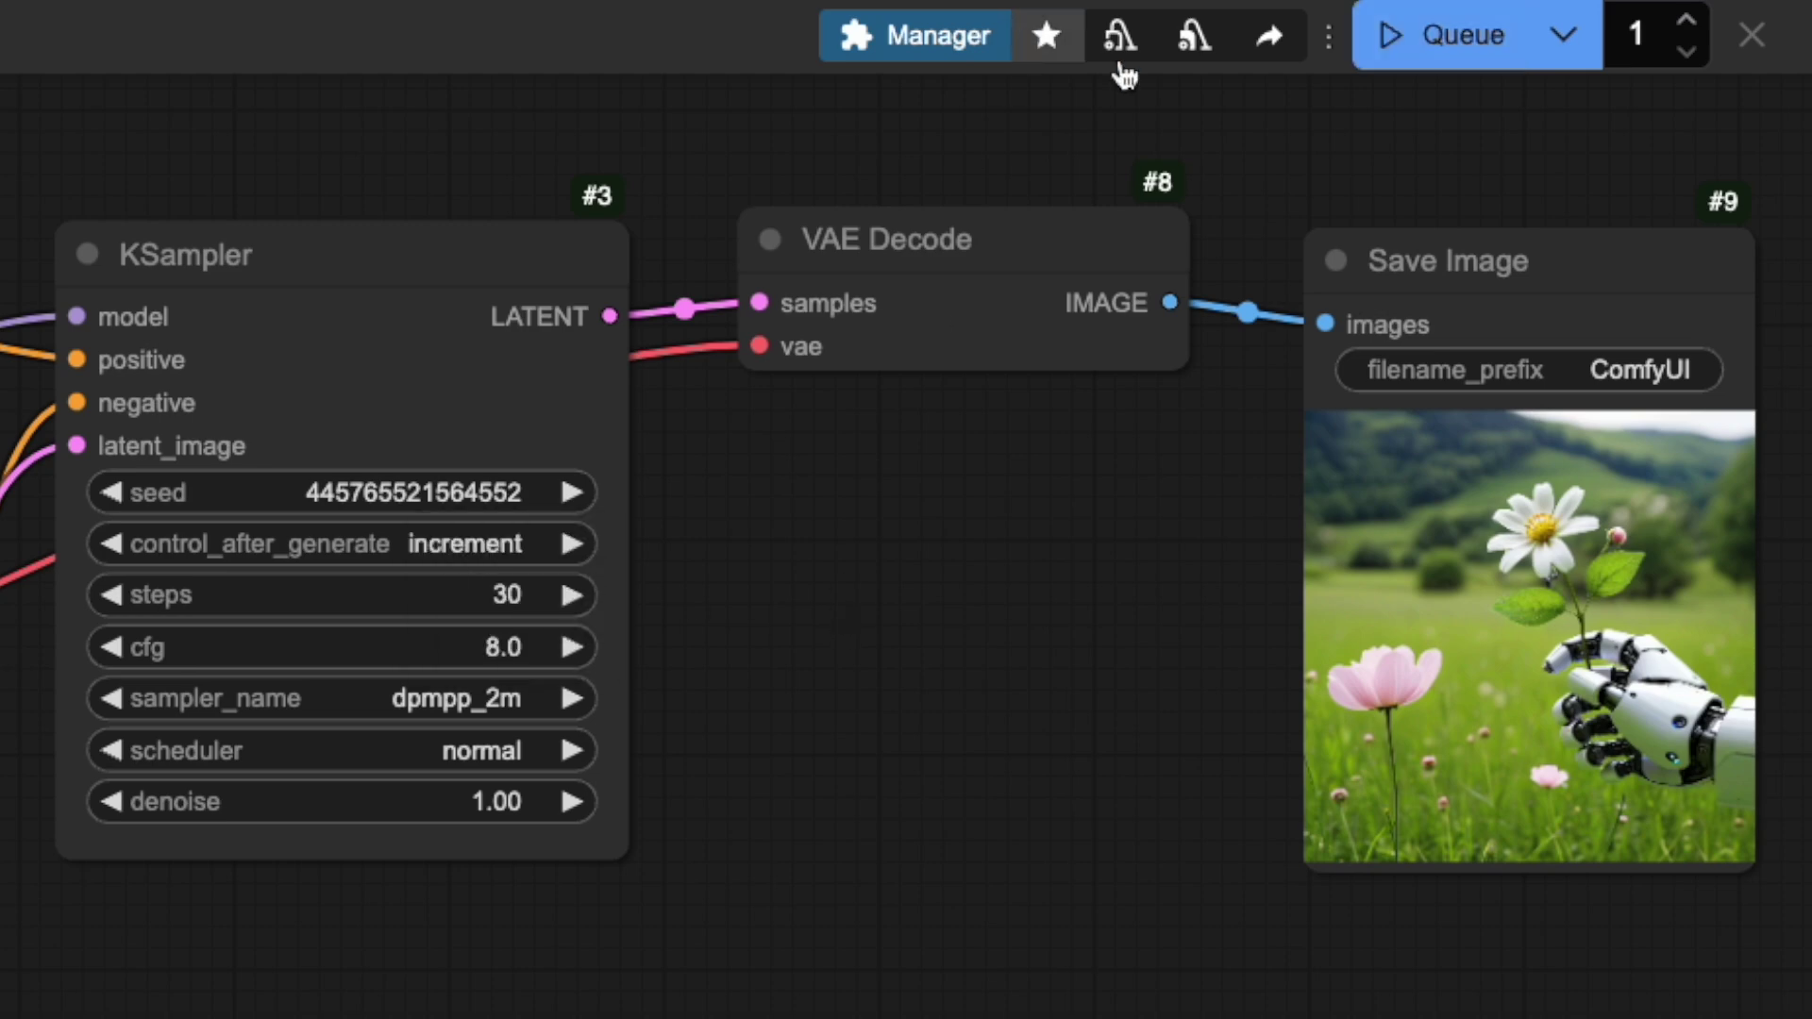
left_click(1387, 38)
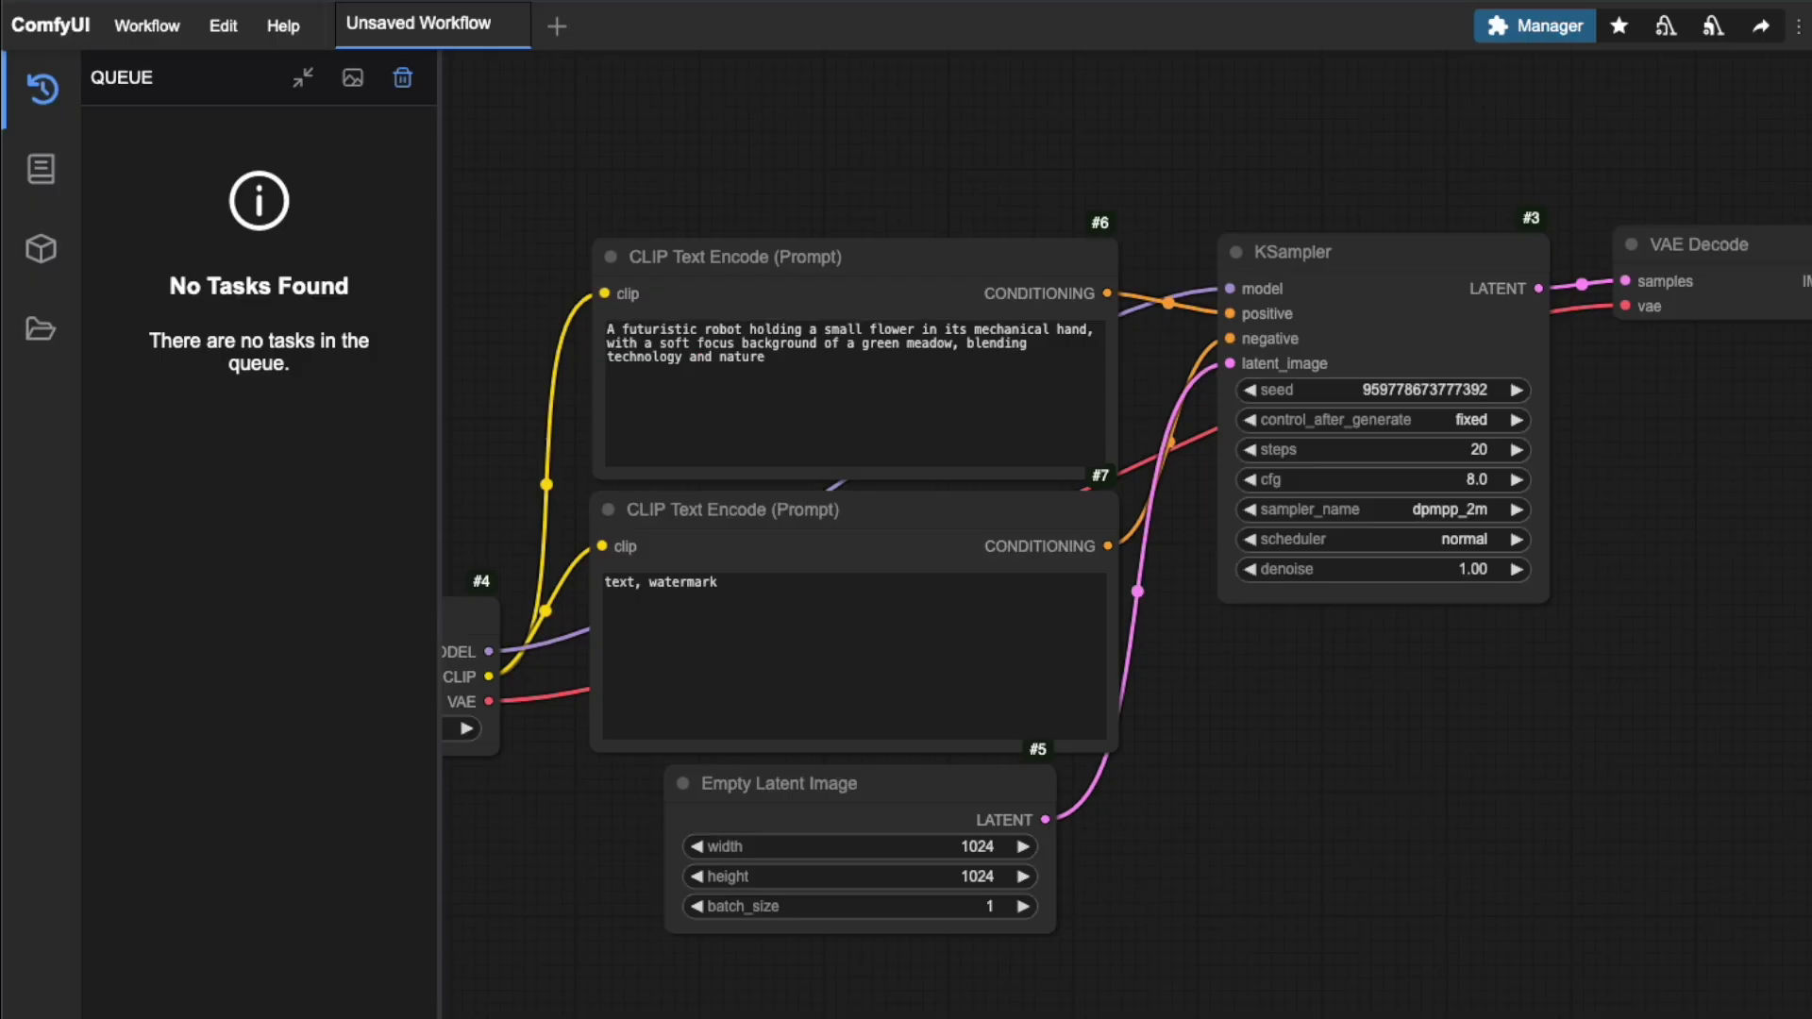
Queue the prompt with Ctrl+Enter using the fixed seed and 20 steps
key("ctrl+Return")
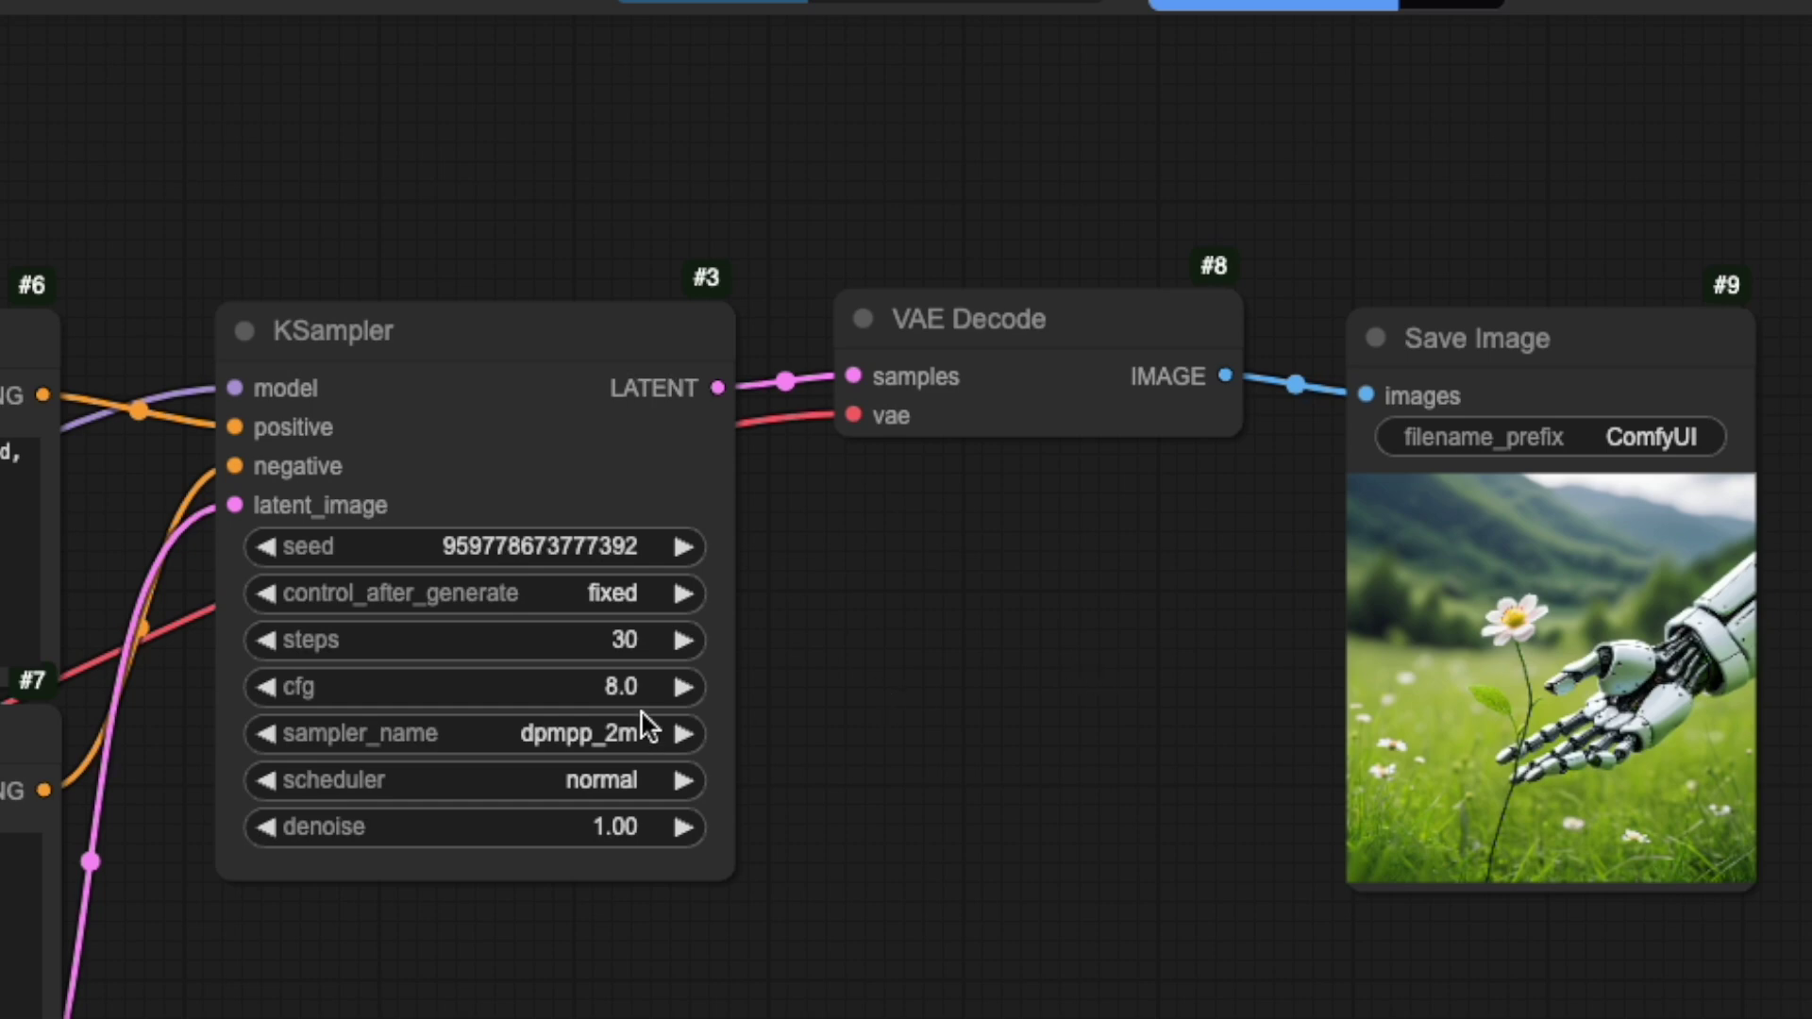
Start editing the KSampler's cfg value
left_click(641, 685)
Set the KSampler cfg to 3 and queue an image generation
type("3")
left_click(1057, 605)
left_click(1274, 4)
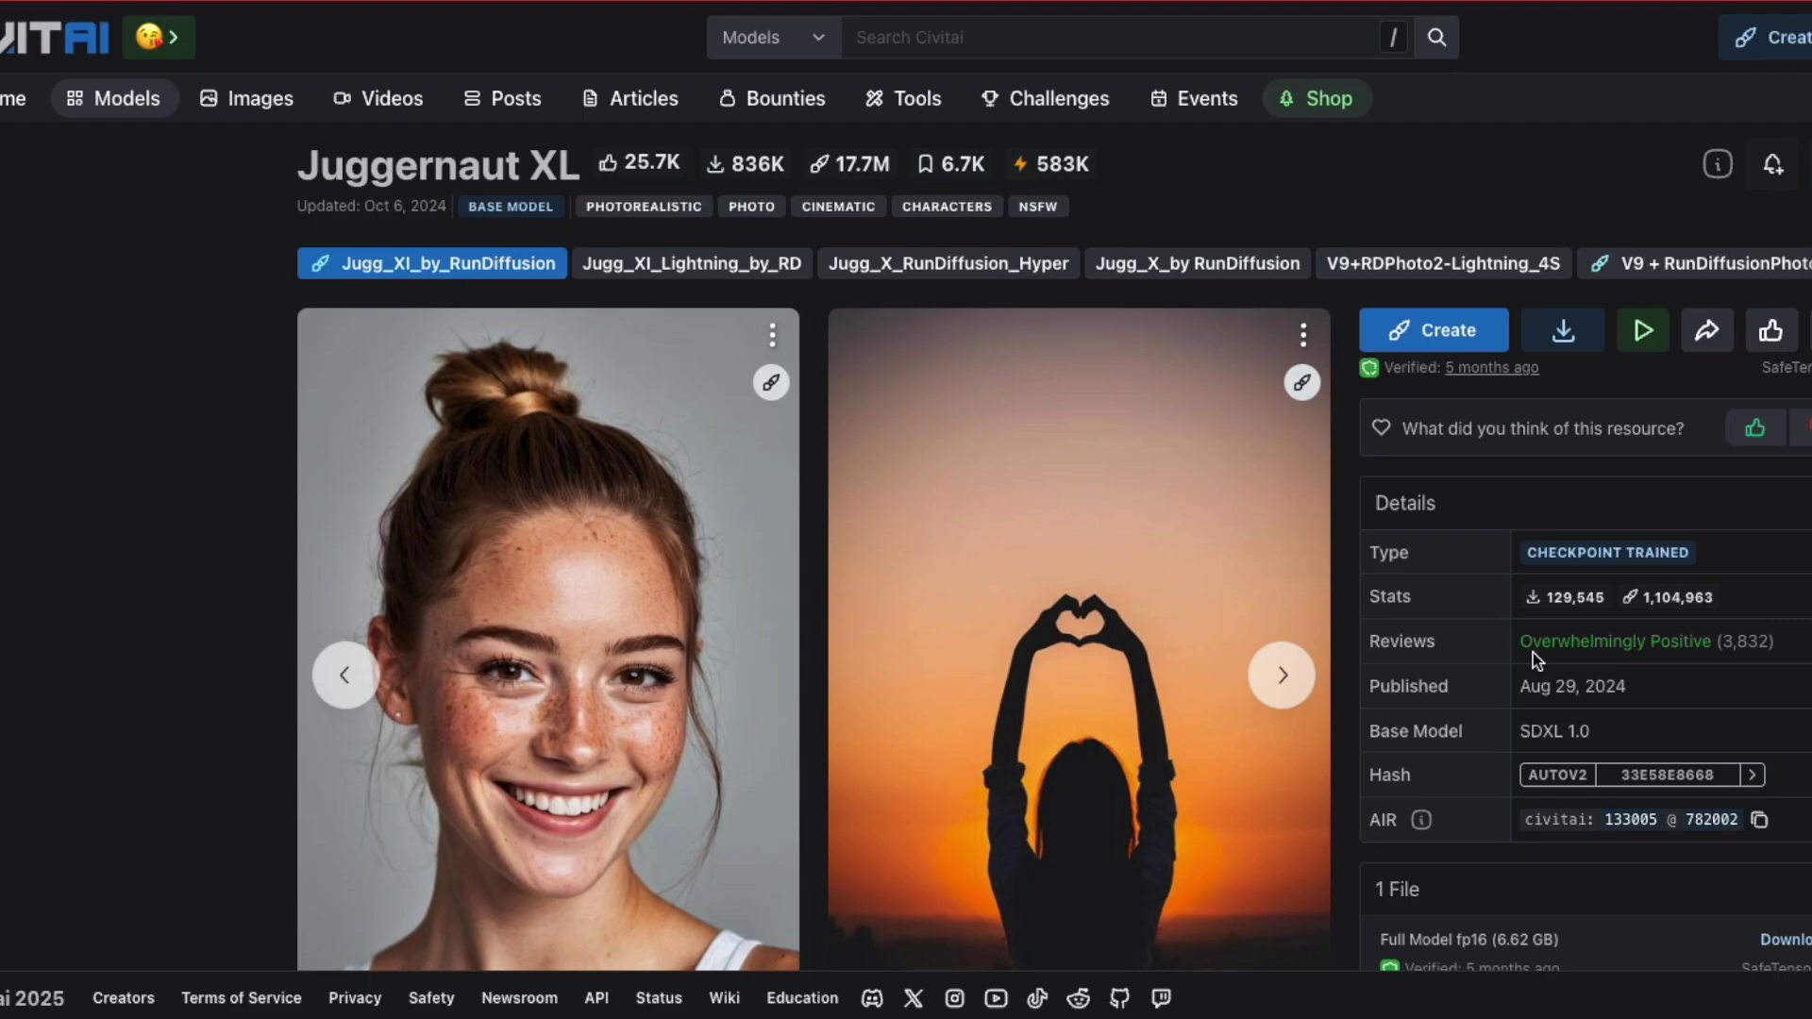
Scroll to Juggernaut XL's Recommended Settings and highlight the sampler, steps, CFG and negative-prompt advice
scroll(1533, 653, "down", 15)
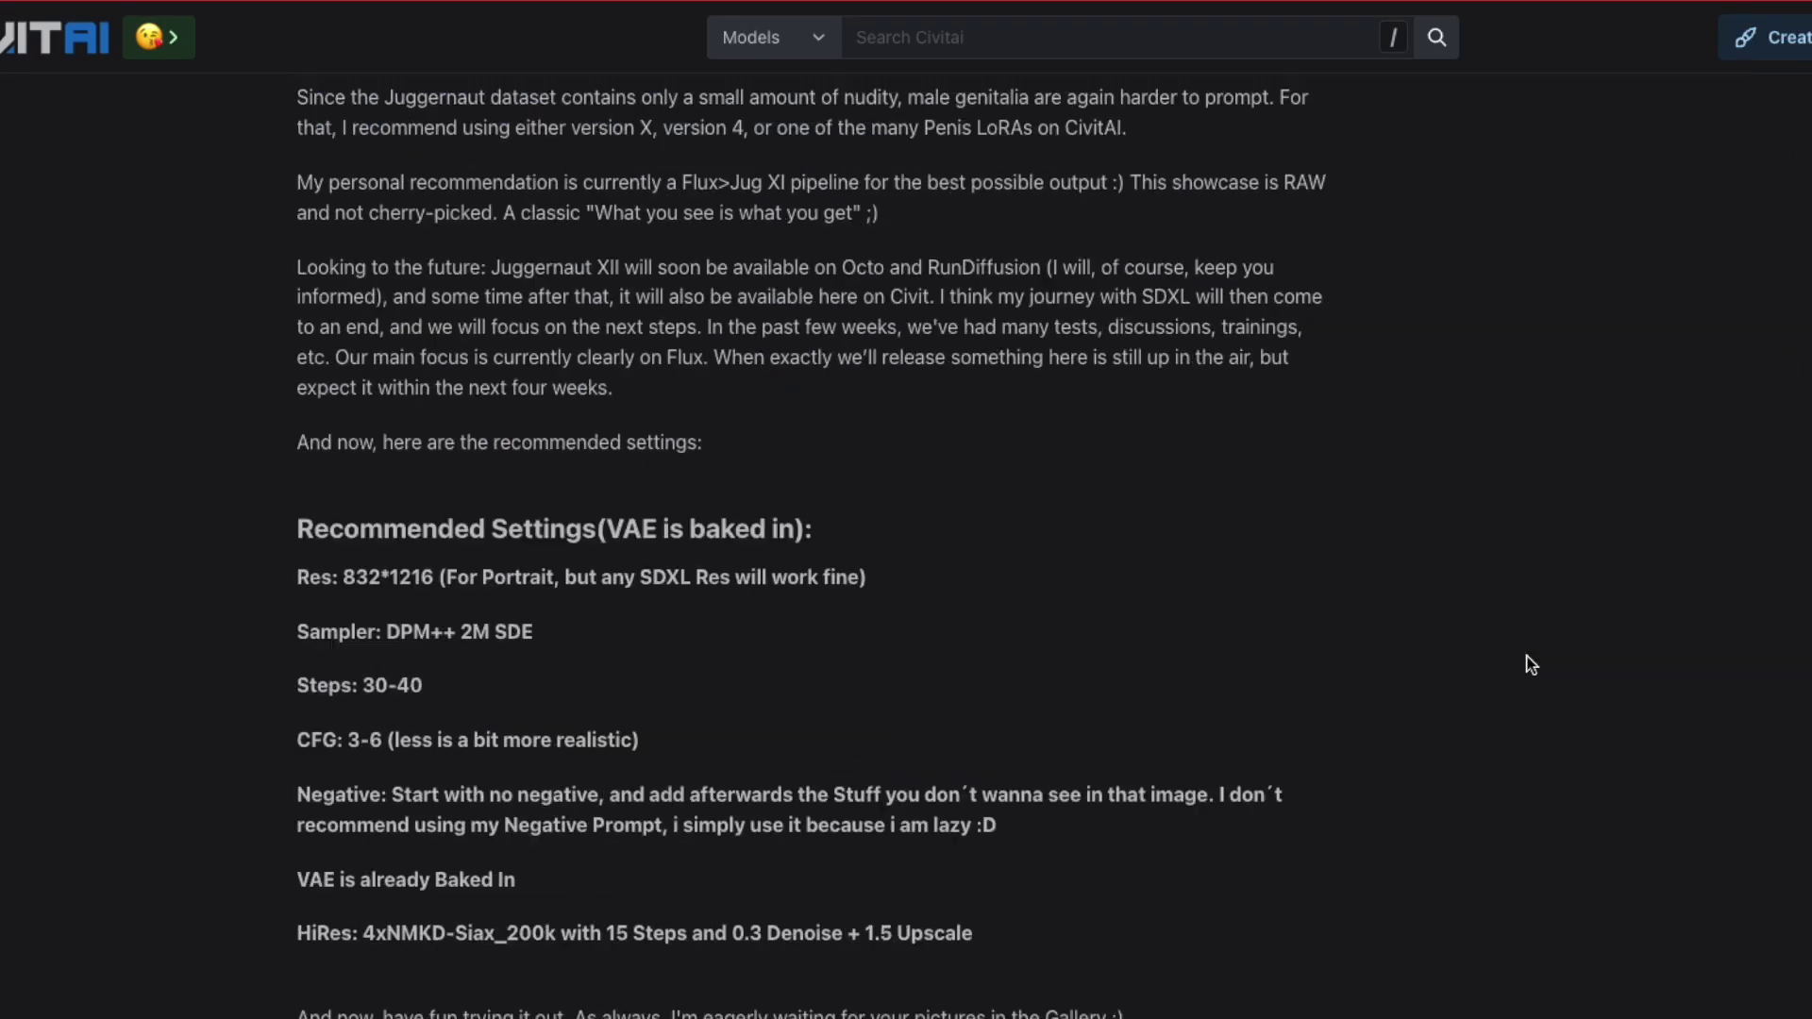
scroll(1530, 664, "down", 3)
left_click_drag(305, 381, 925, 594)
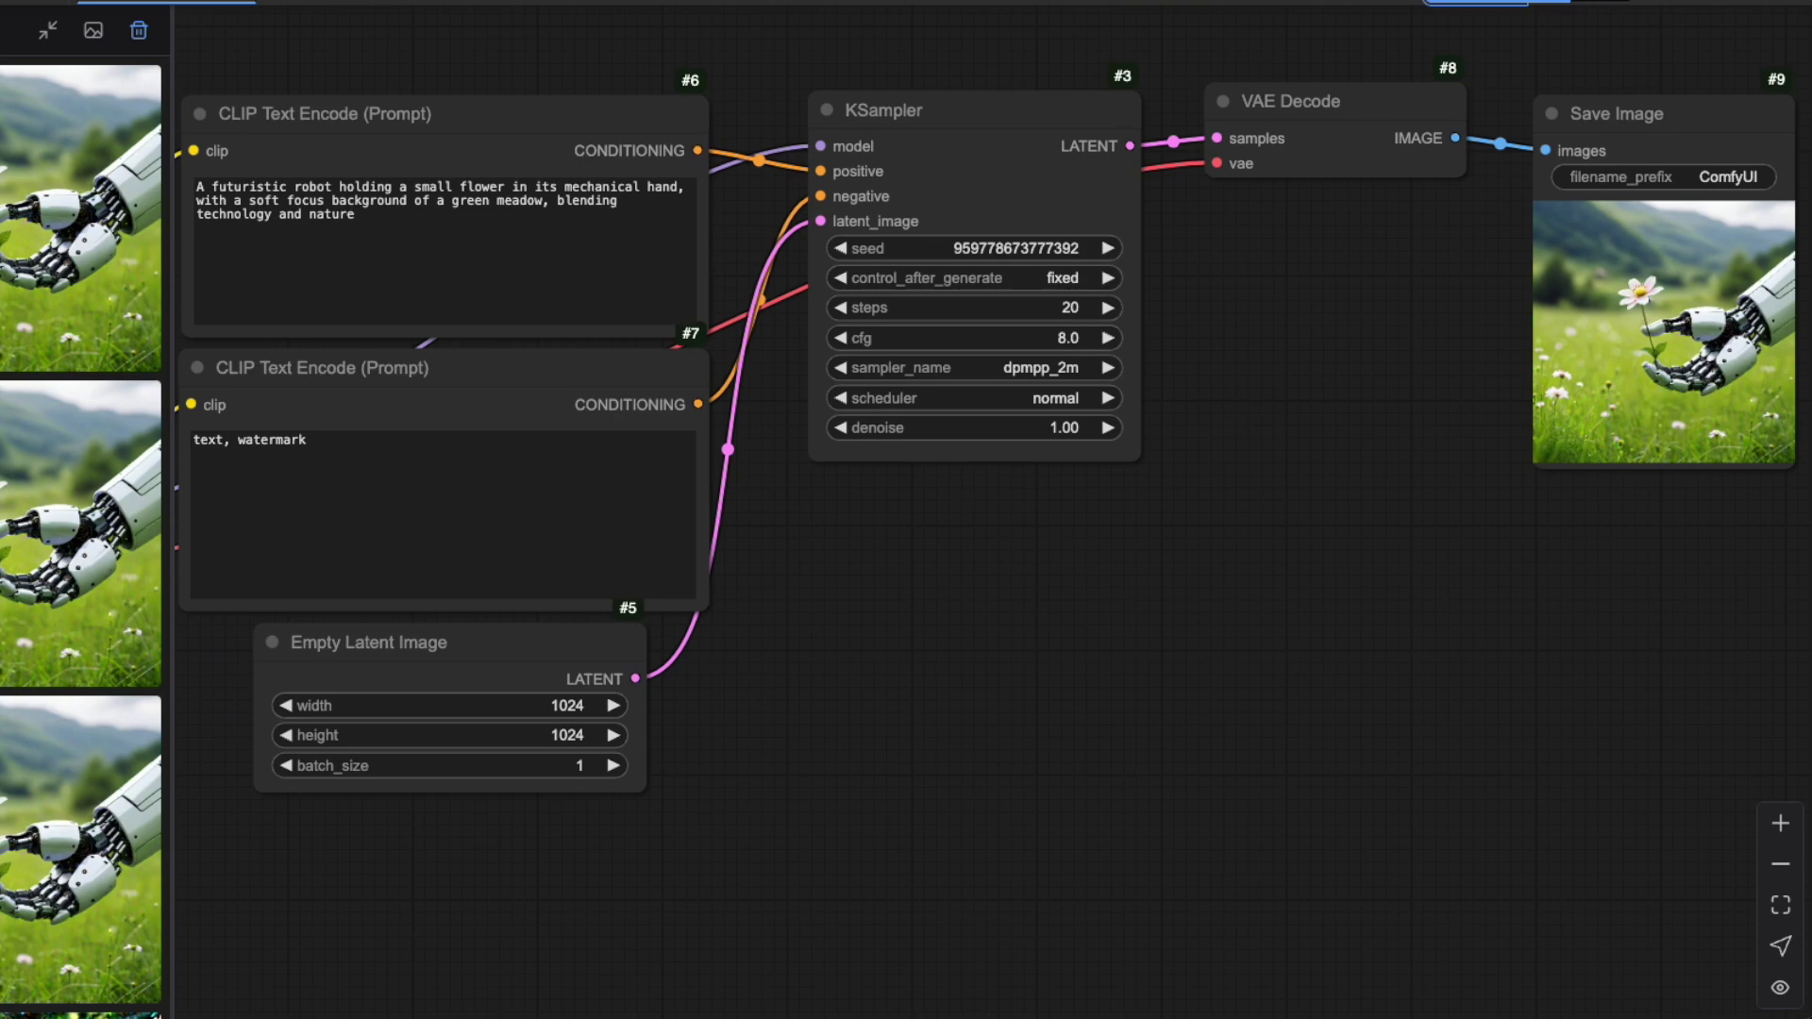
left_click(991, 367)
scroll(1077, 498, "down", 1)
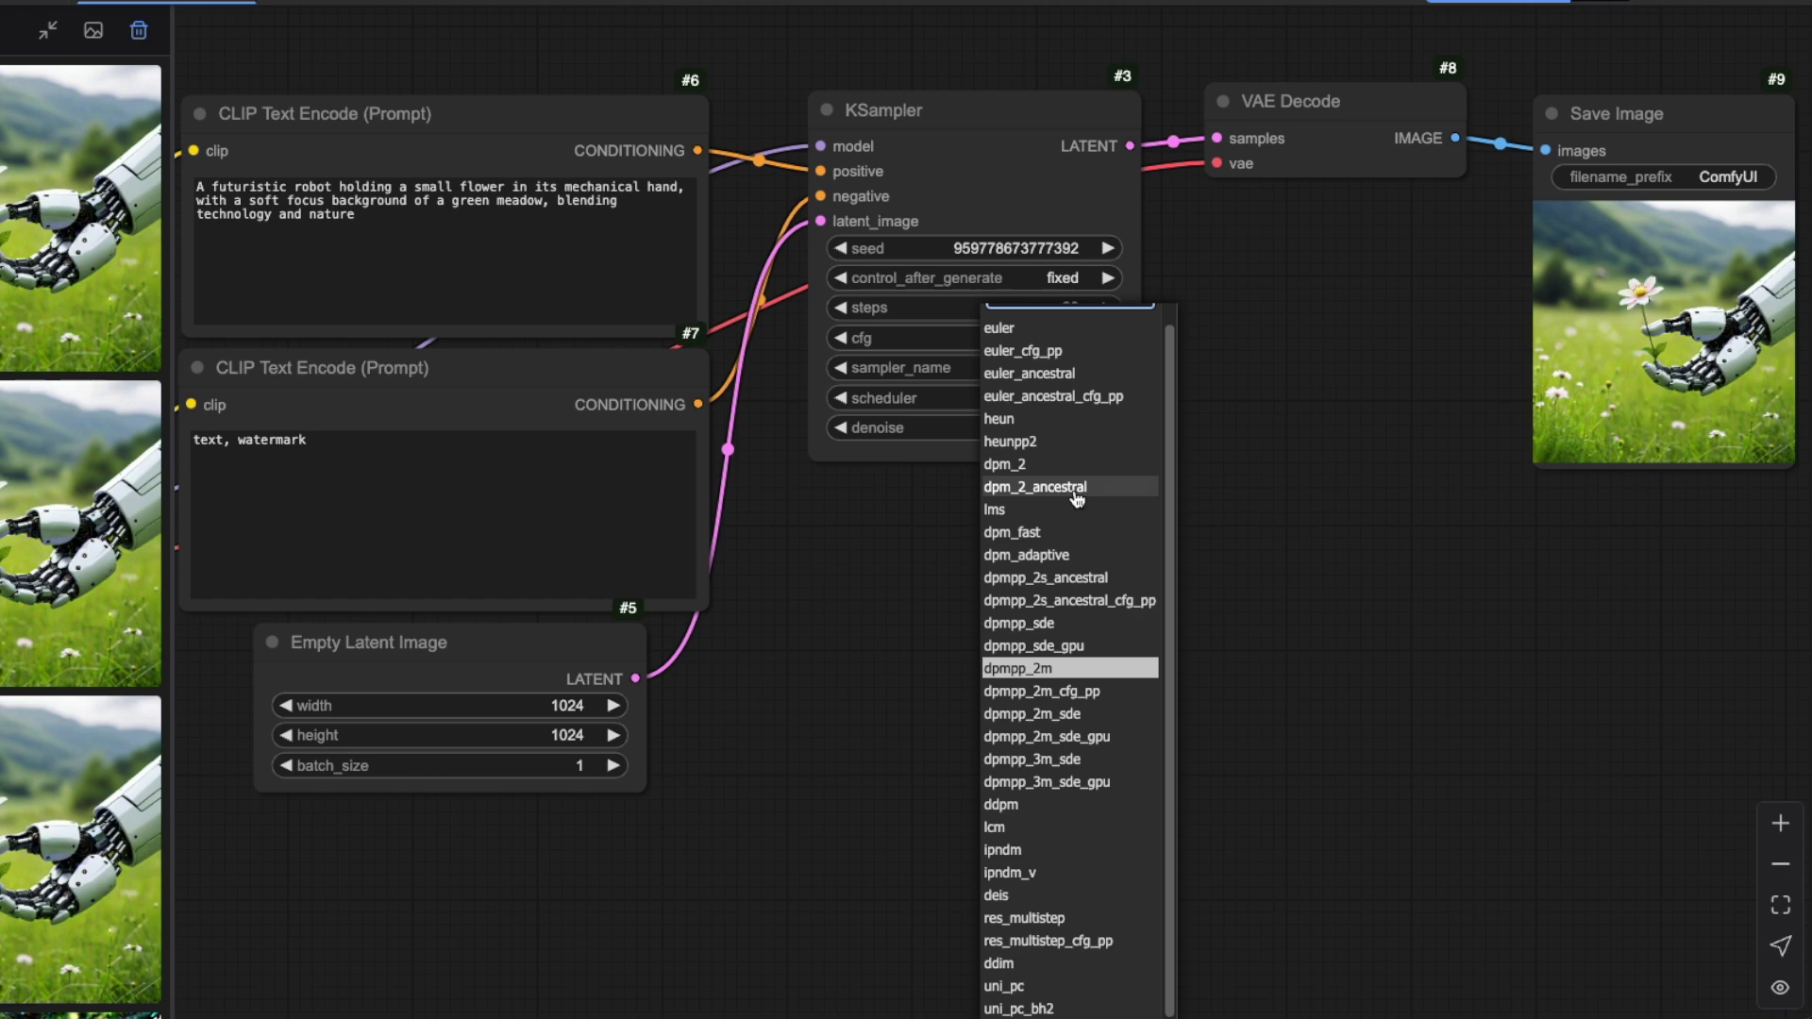
scroll(1076, 498, "up", 1)
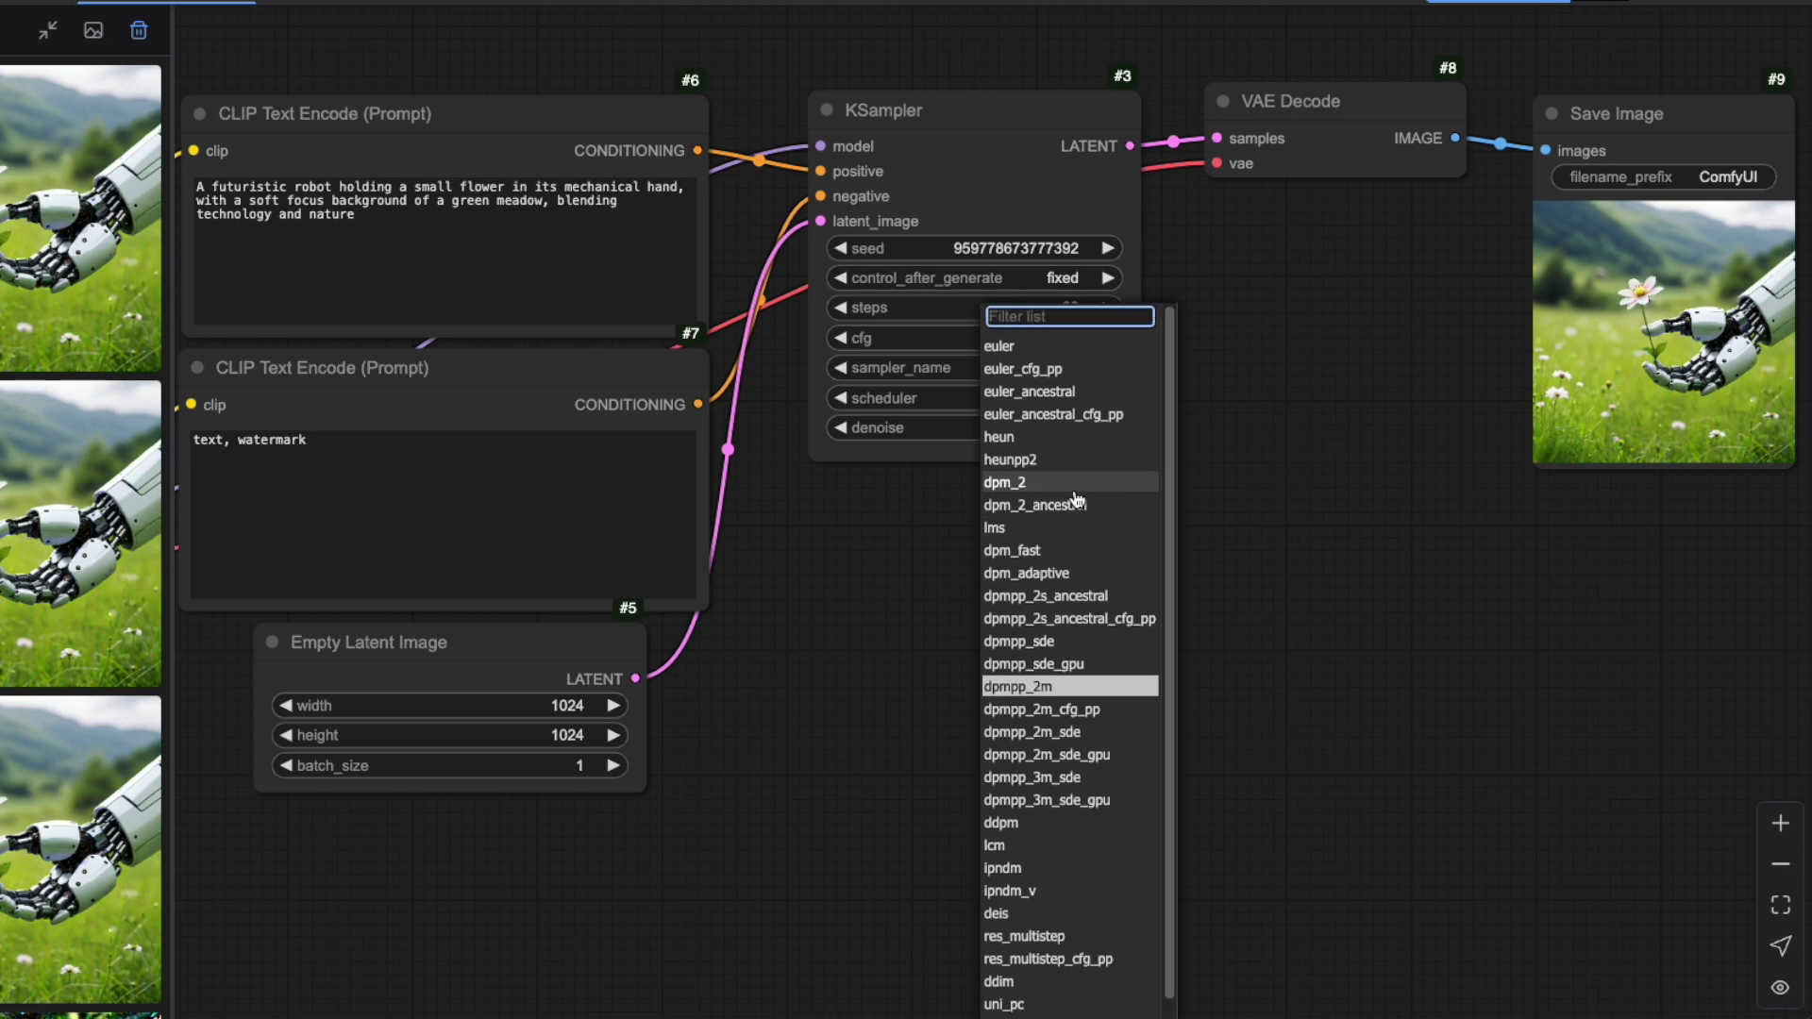
left_click(1278, 368)
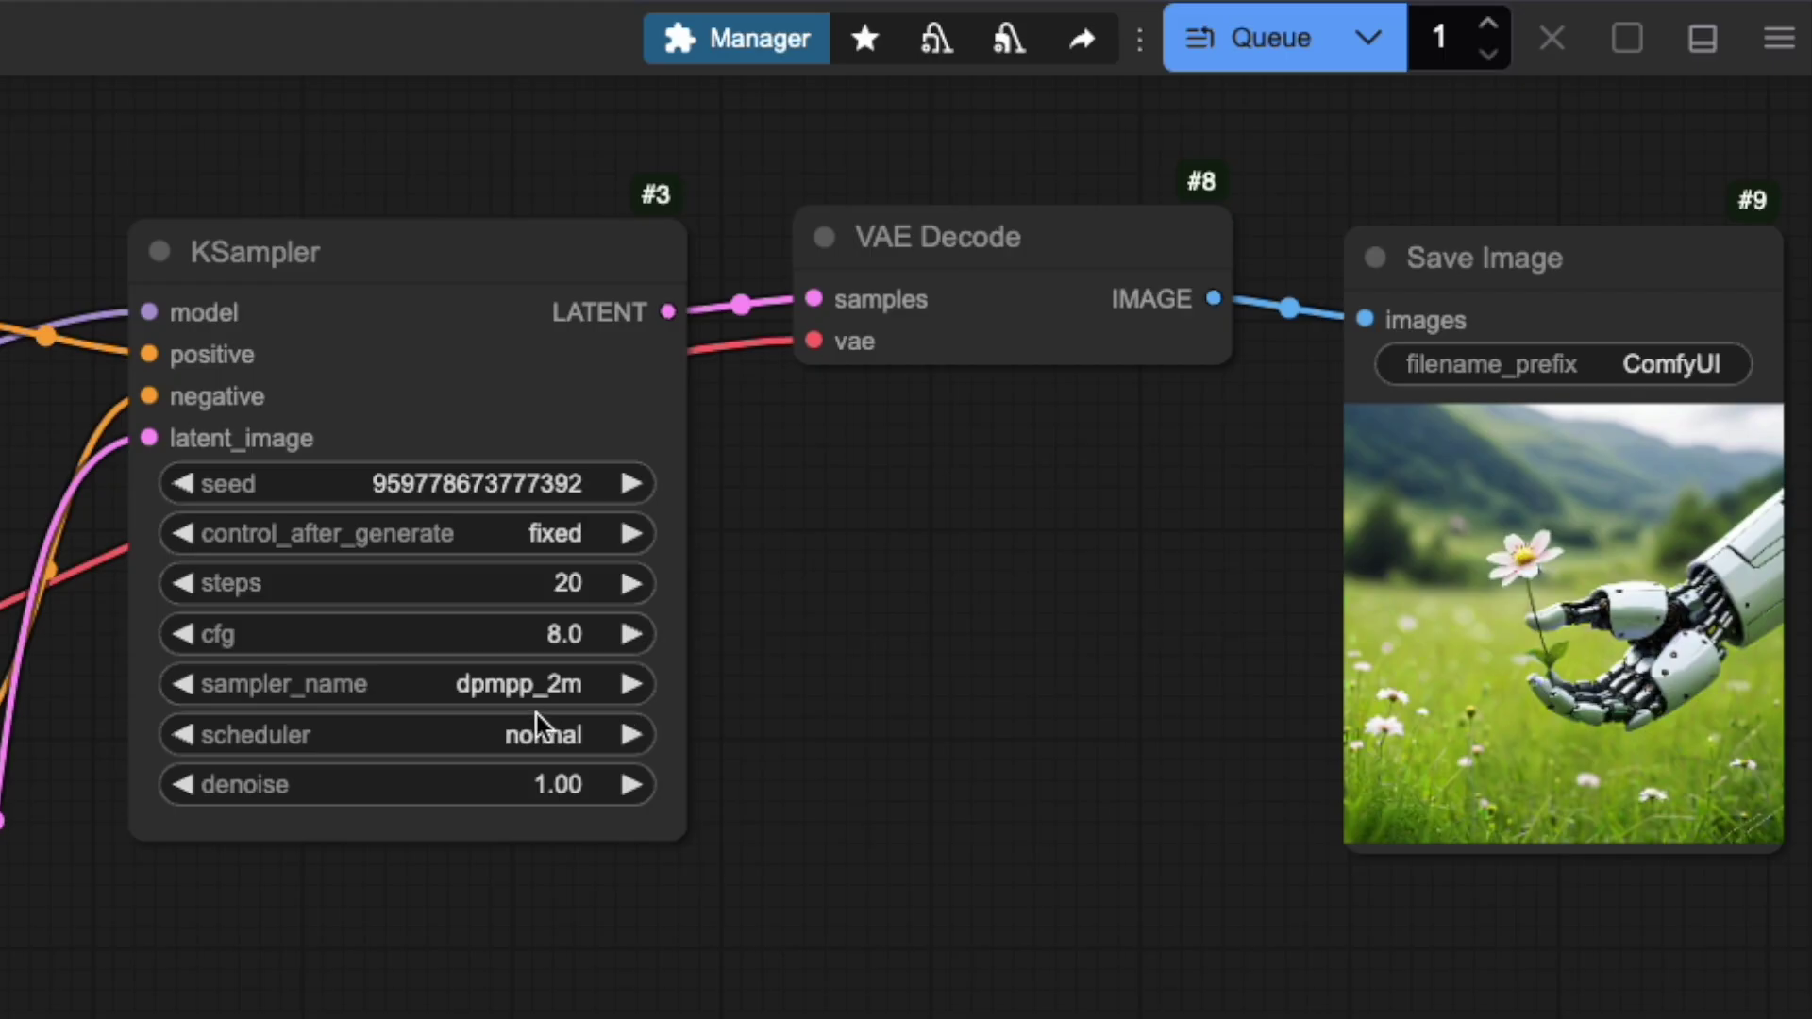
left_click(468, 743)
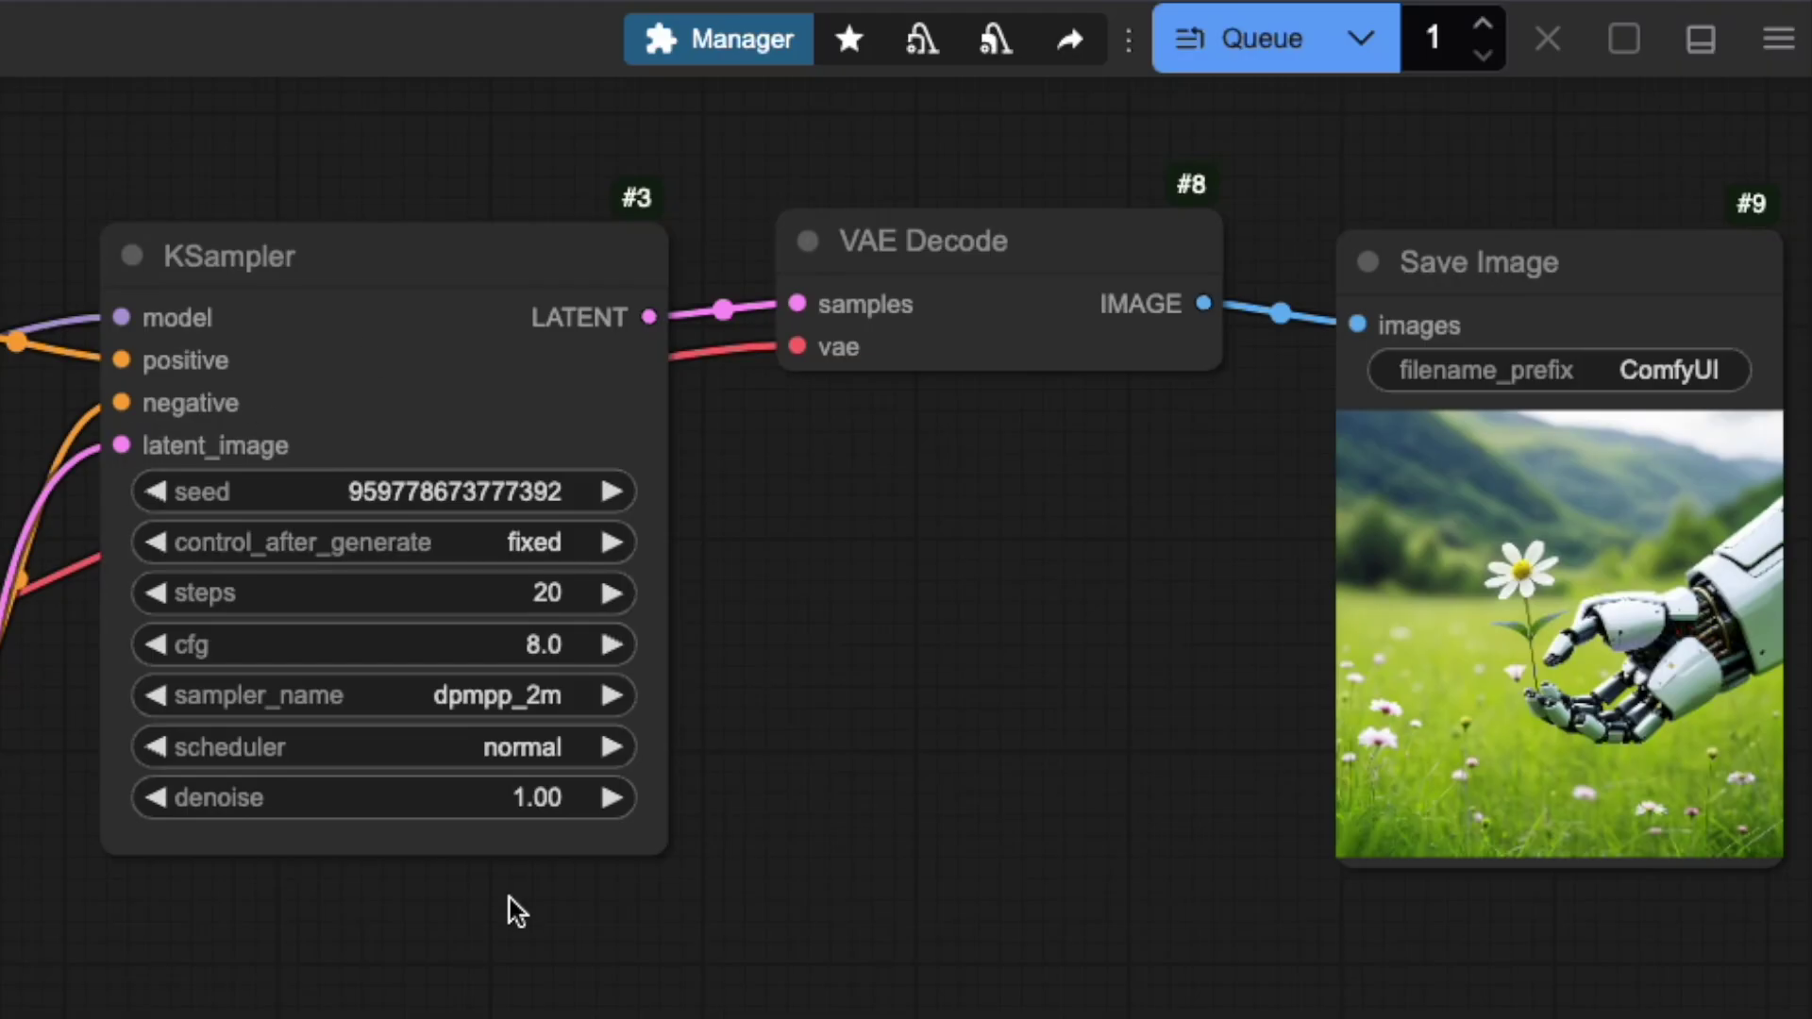
left_click(241, 800)
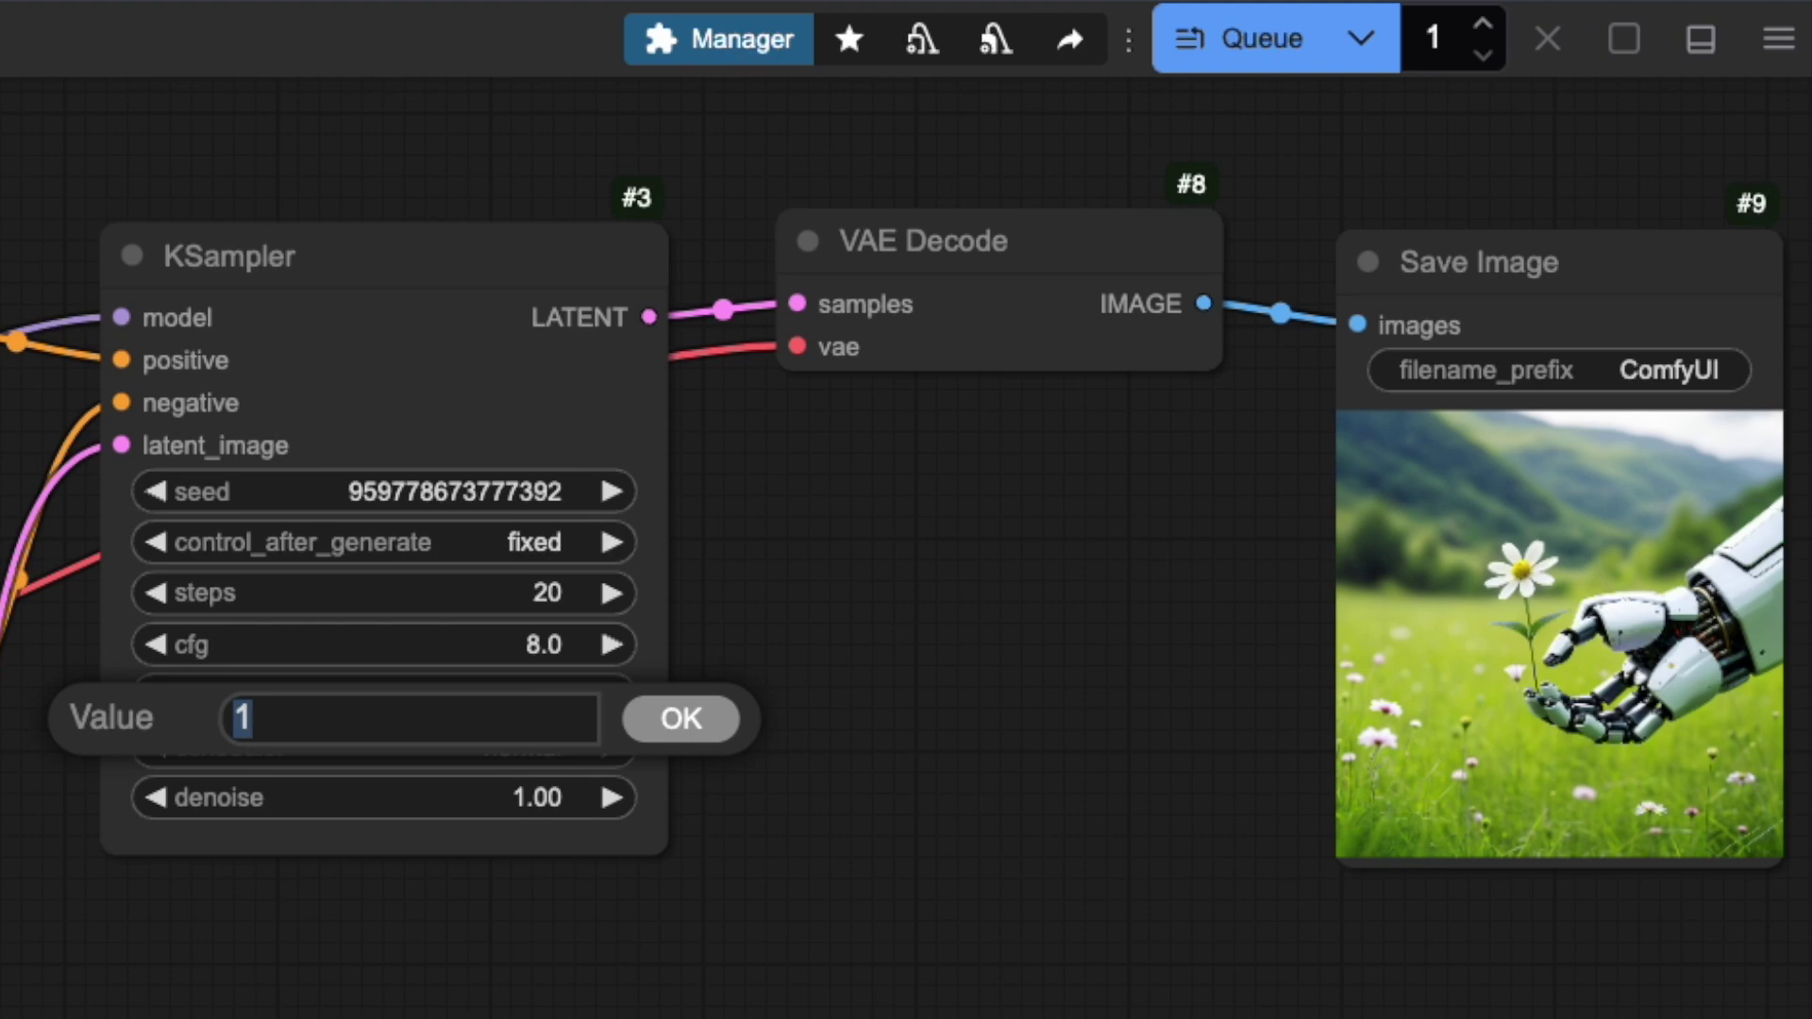
left_click(706, 714)
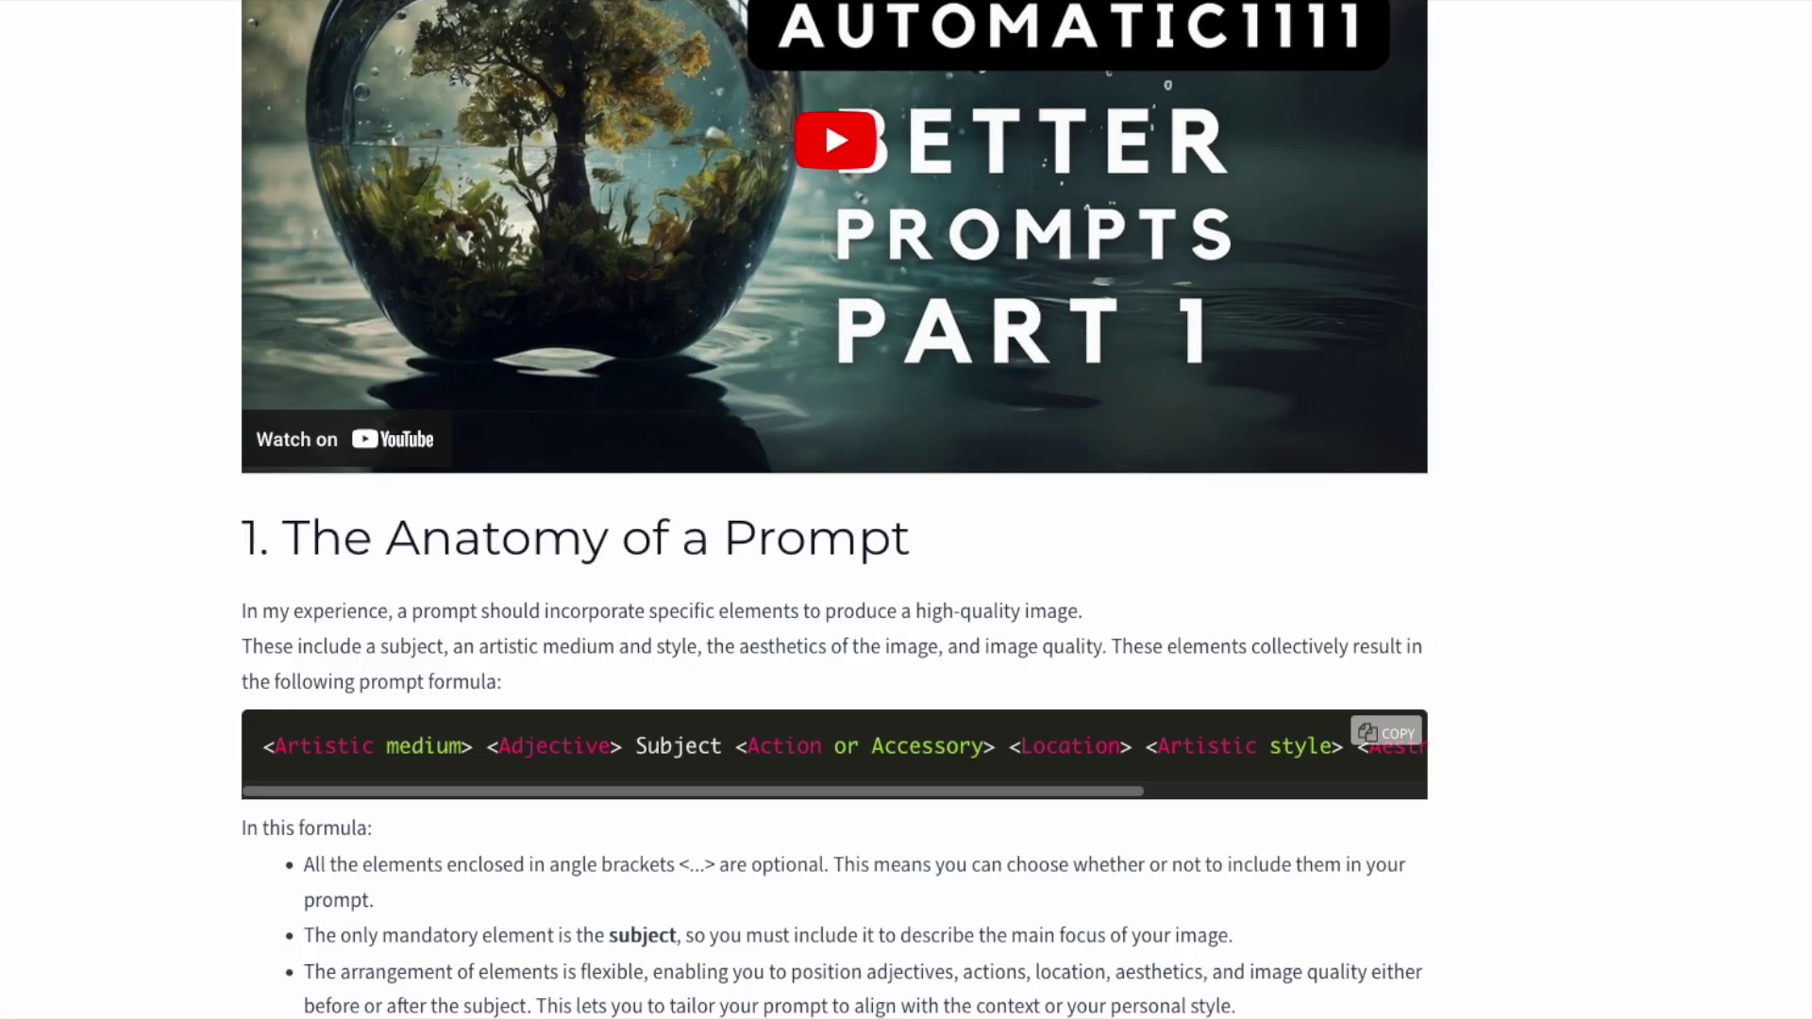
Skim the prompt guide blog, then choose Open in Studio on the Starter Kit template
scroll(835, 510, "down", 5)
scroll(835, 510, "down", 5)
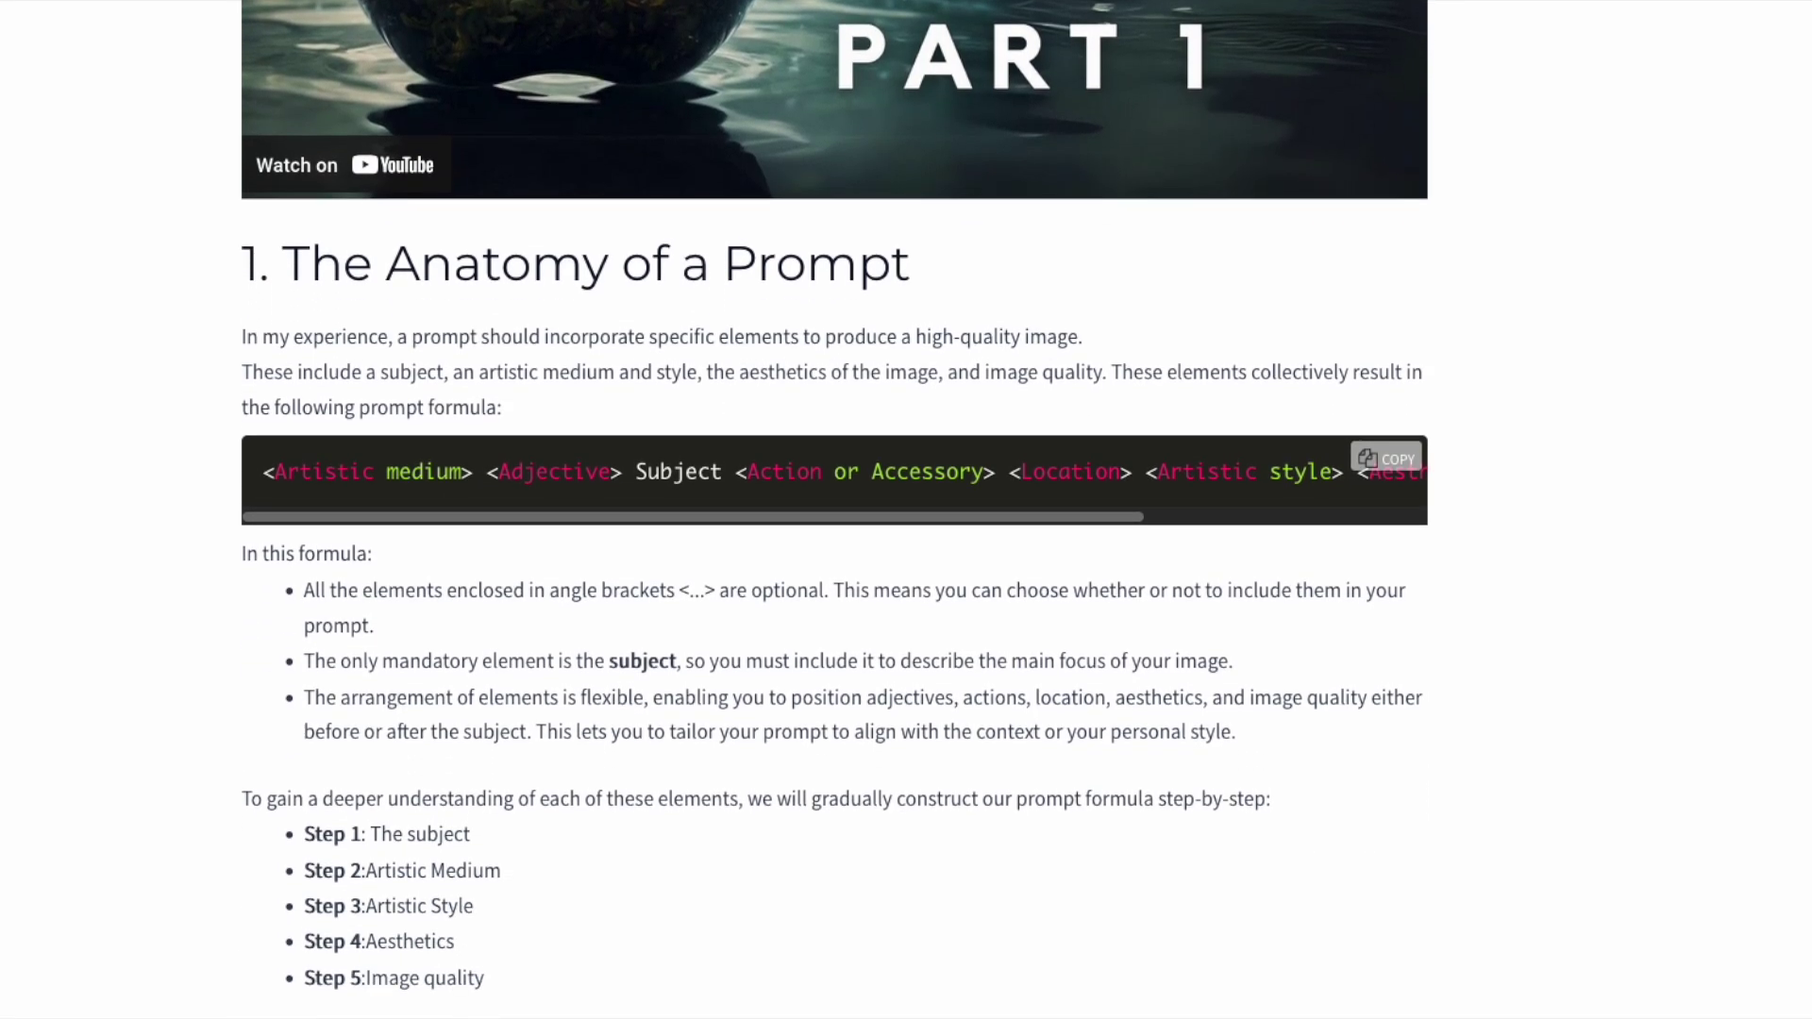
scroll(835, 510, "down", 6)
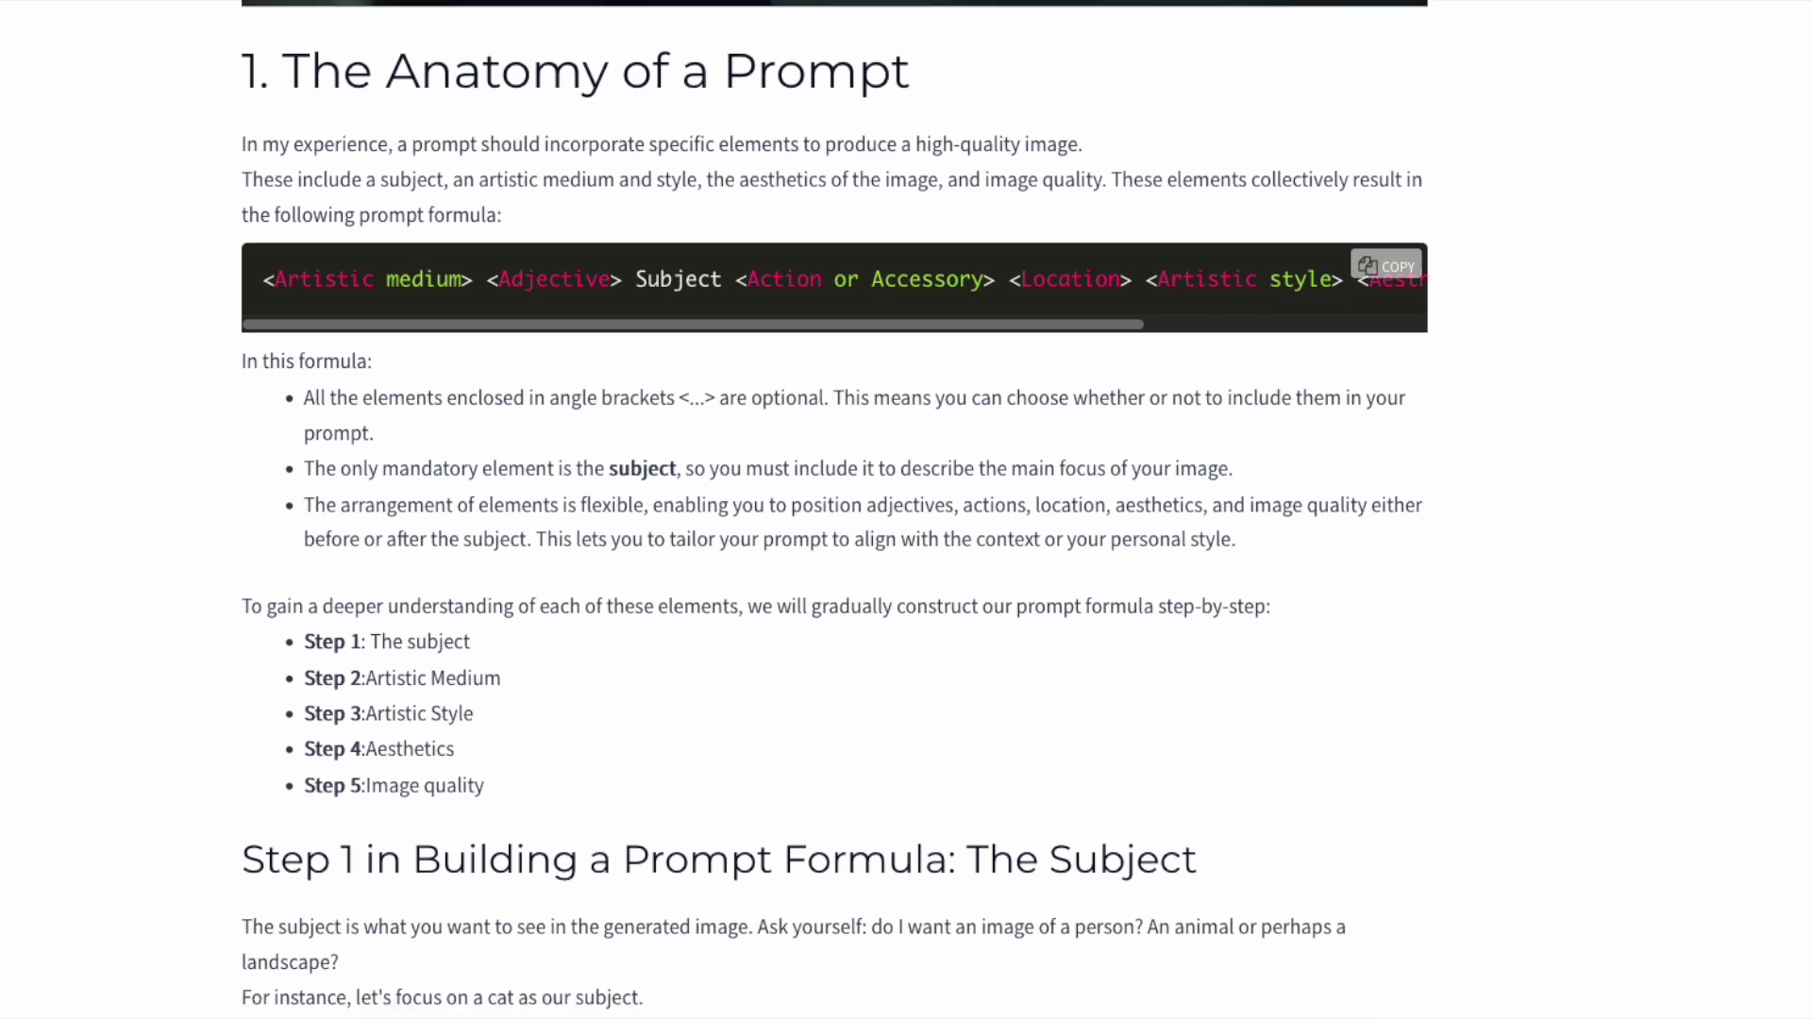
scroll(835, 510, "down", 10)
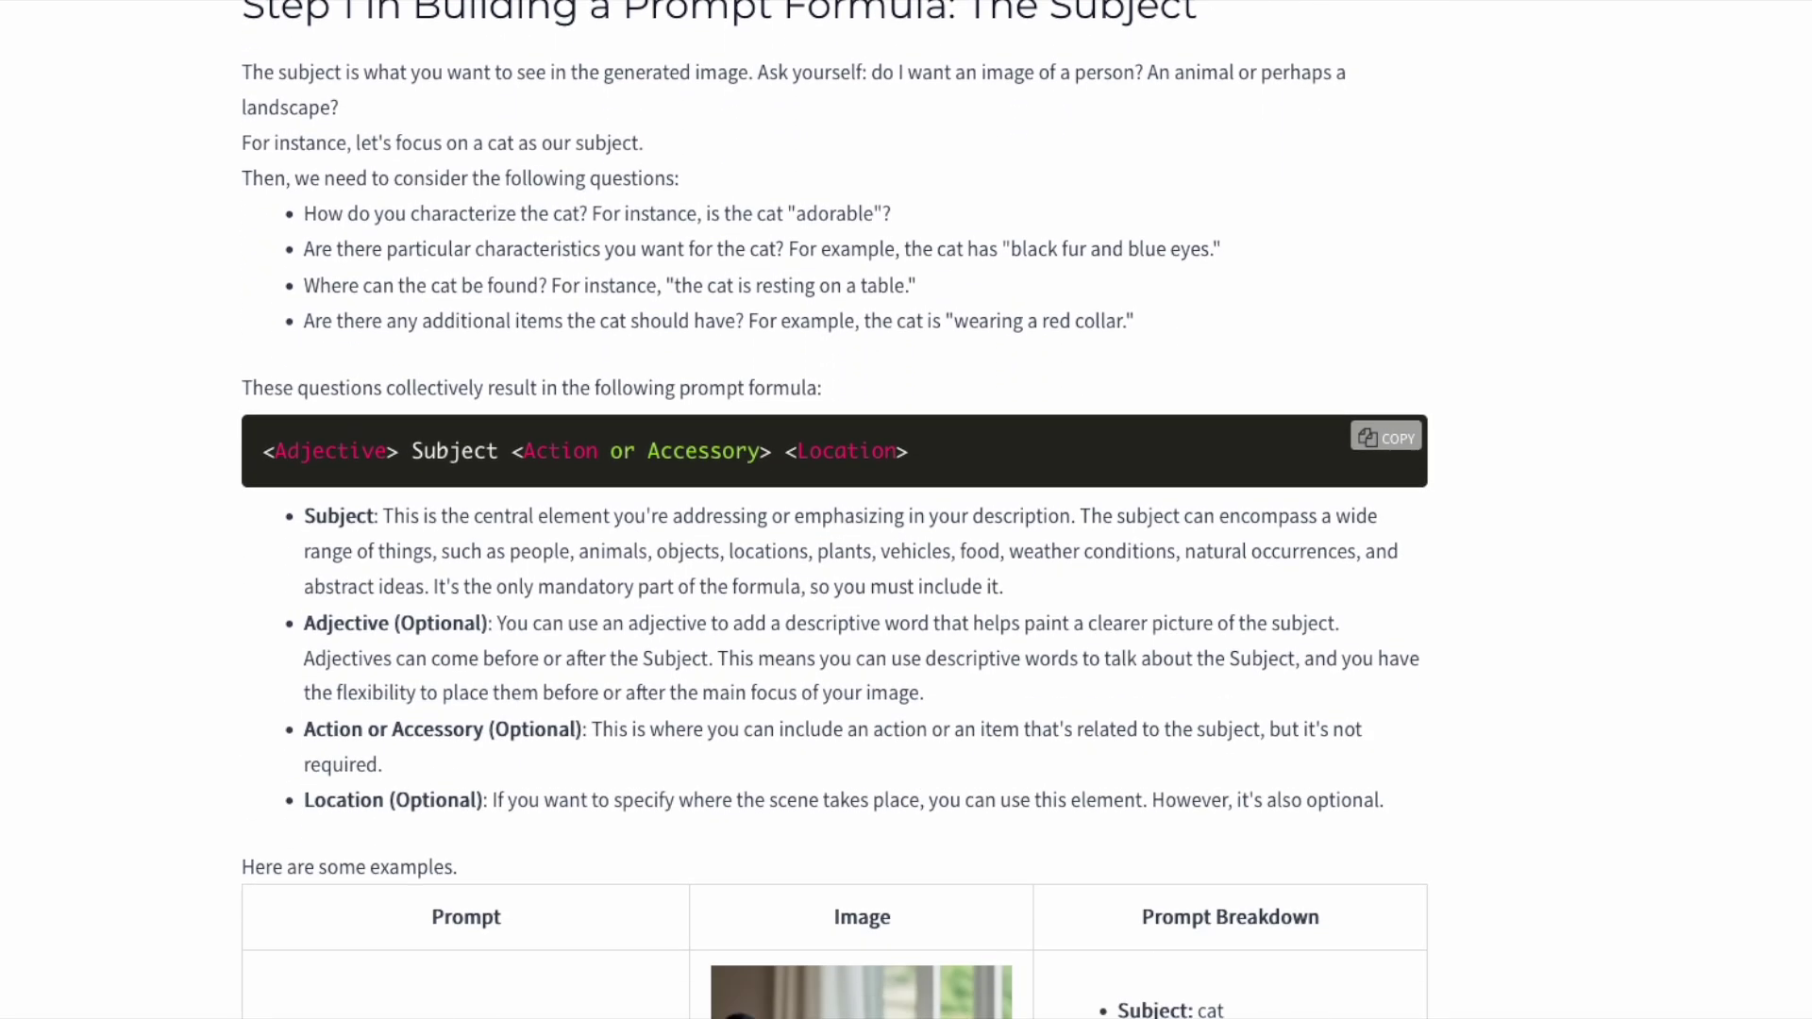
scroll(835, 509, "down", 5)
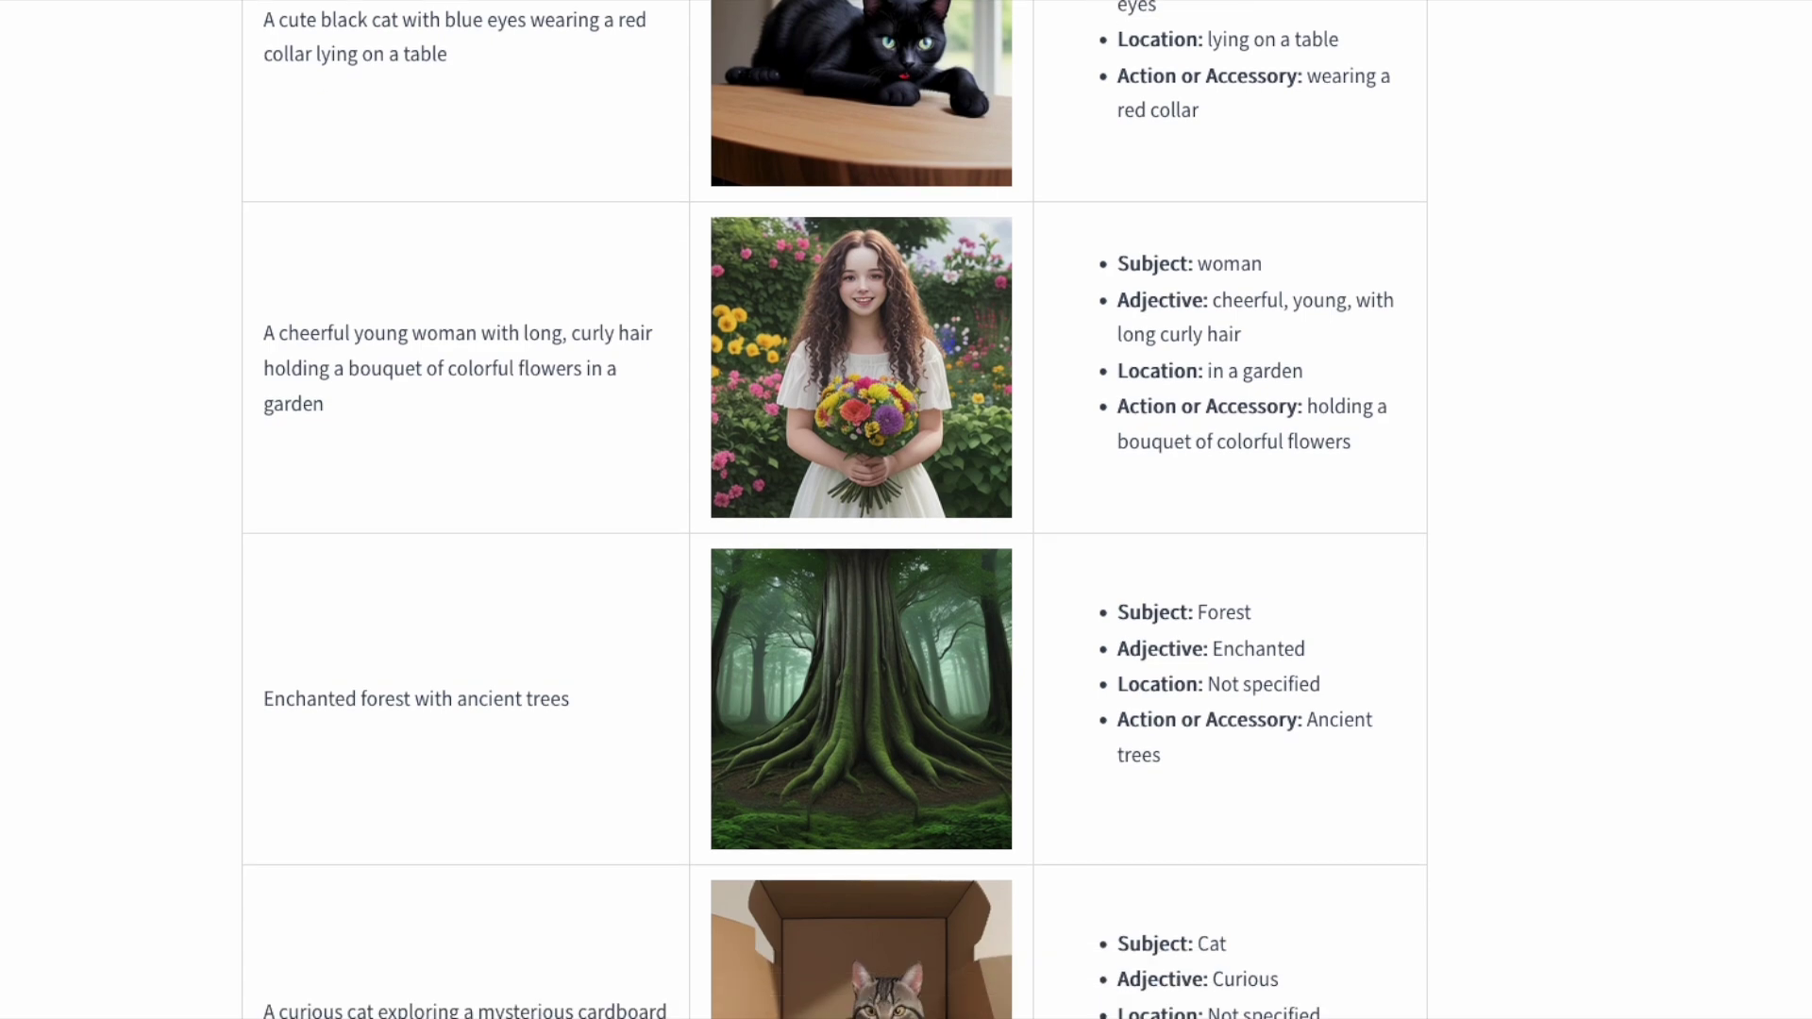
scroll(835, 510, "down", 10)
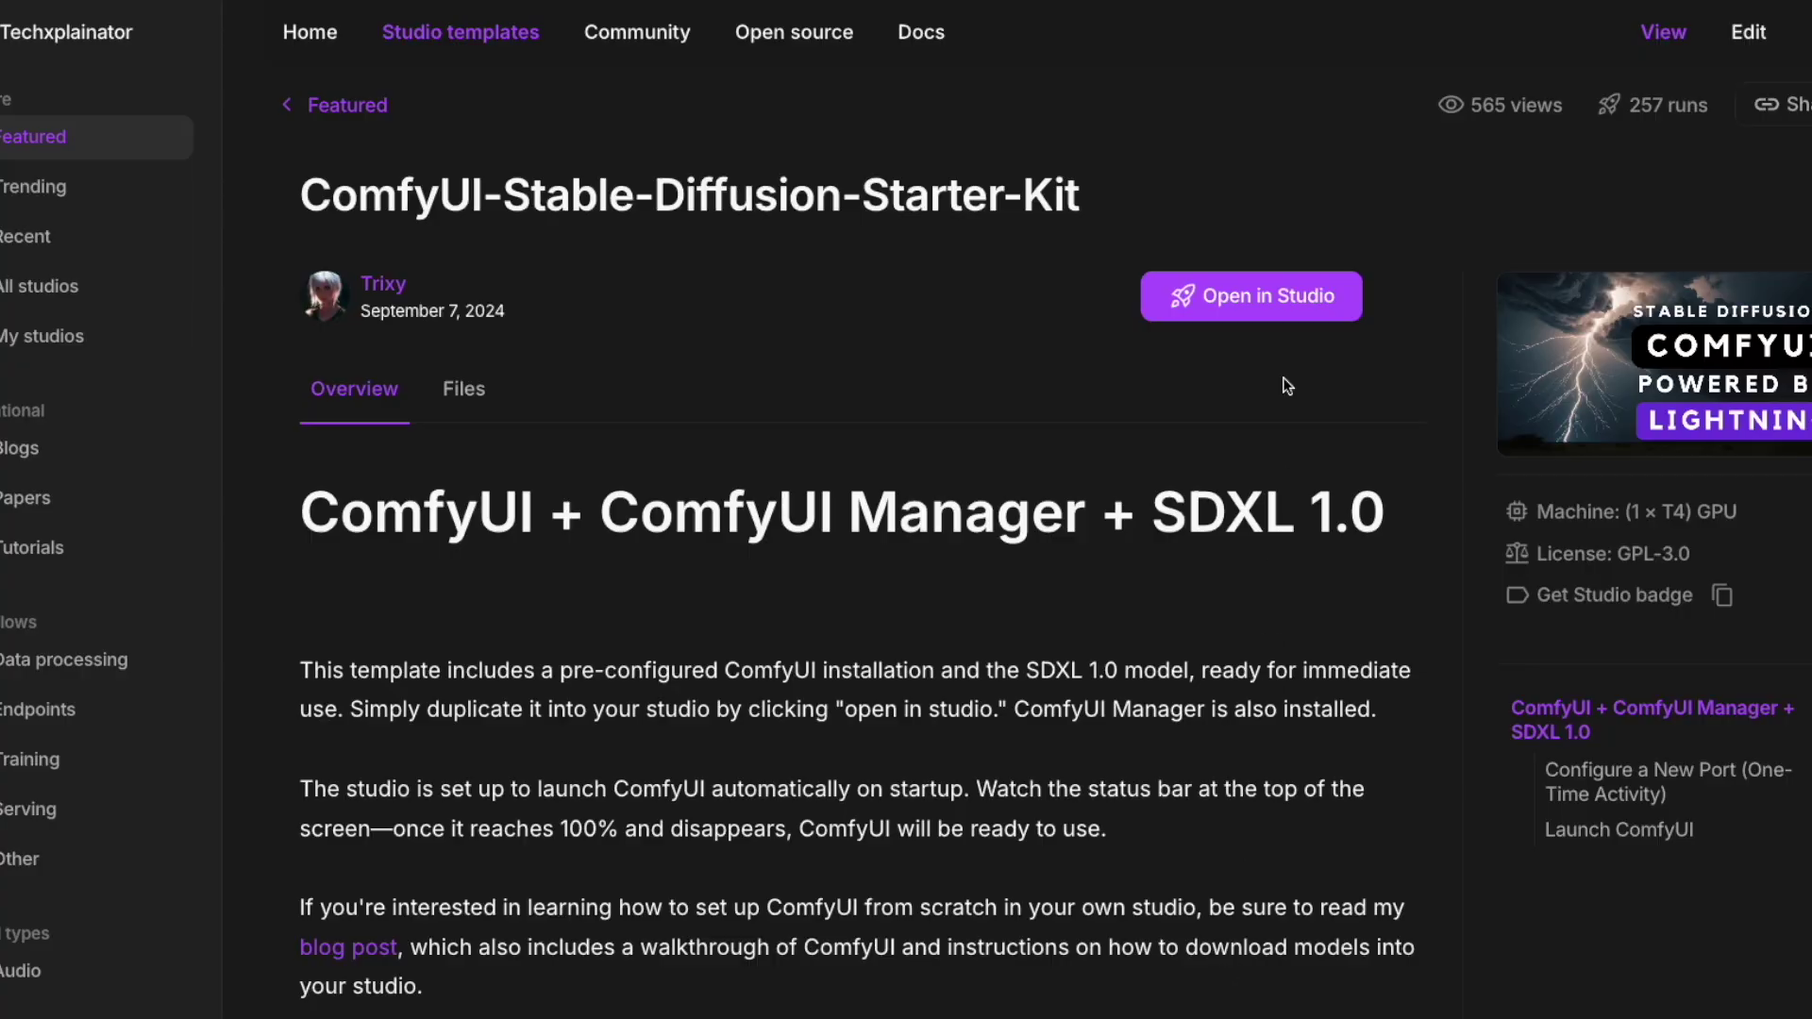
left_click(1242, 310)
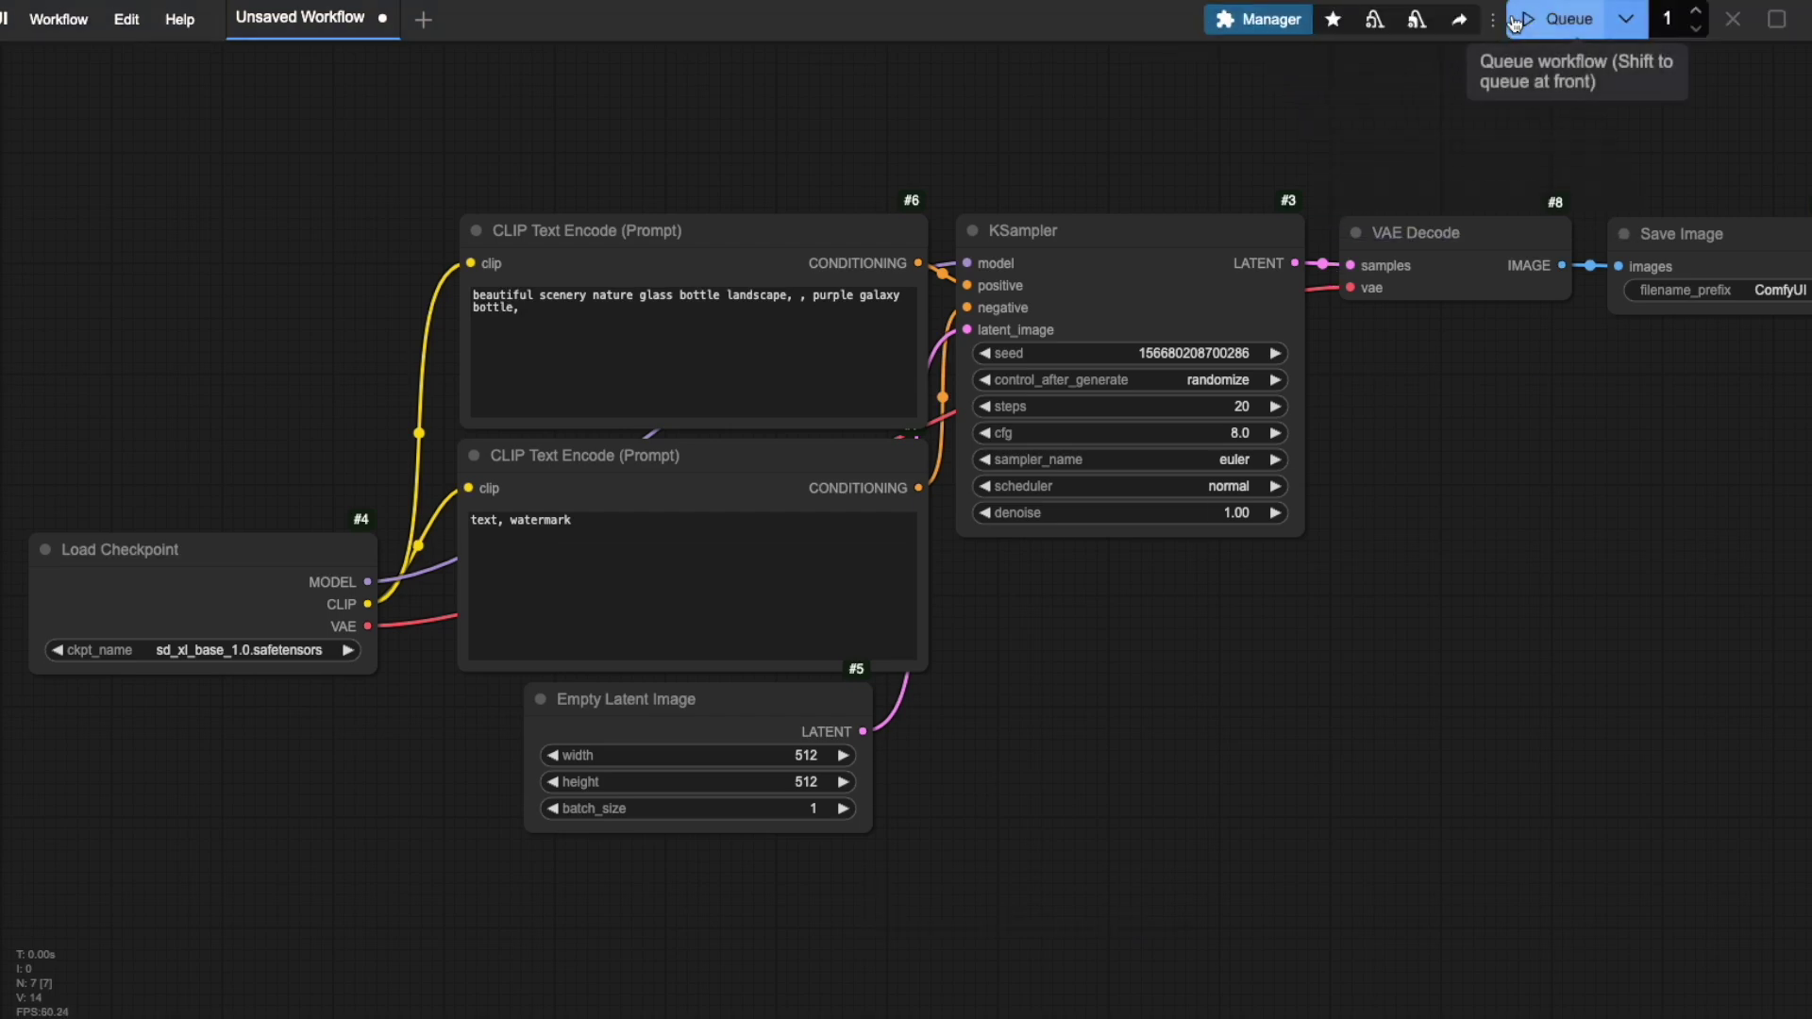
Queue the starter kit's default workflow to generate purple galaxy glass bottle images
left_click(1562, 18)
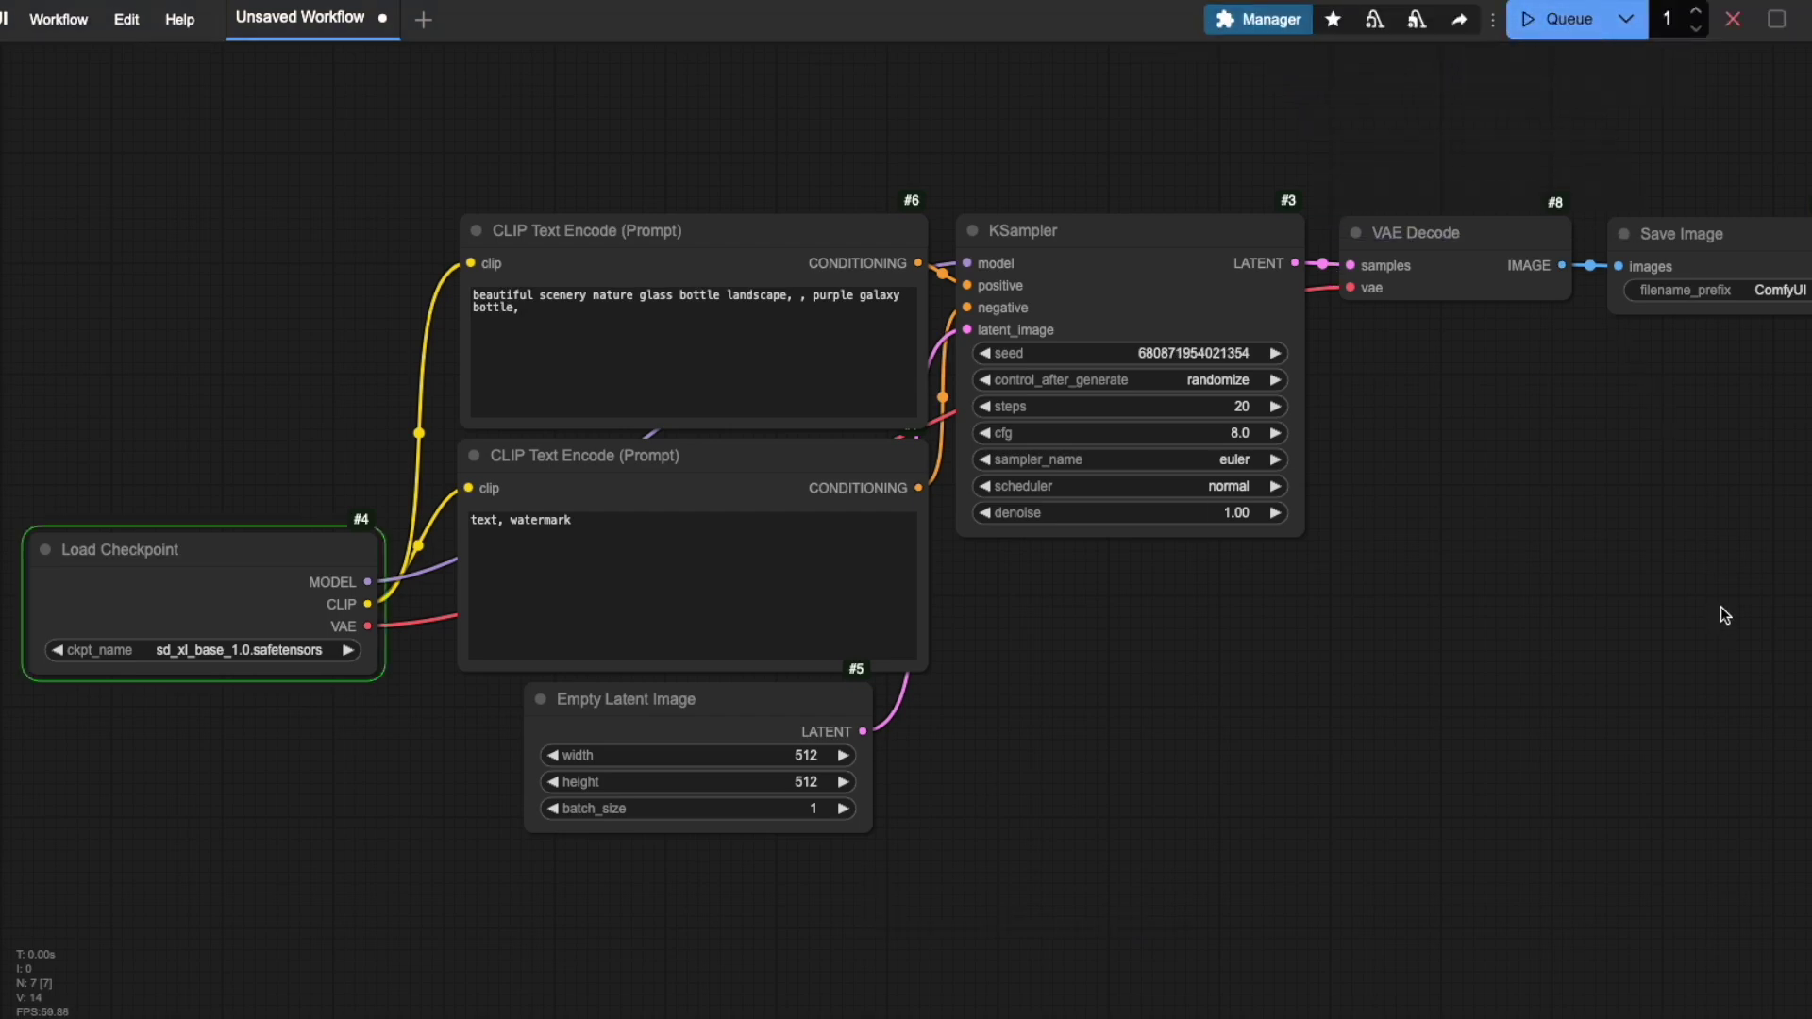